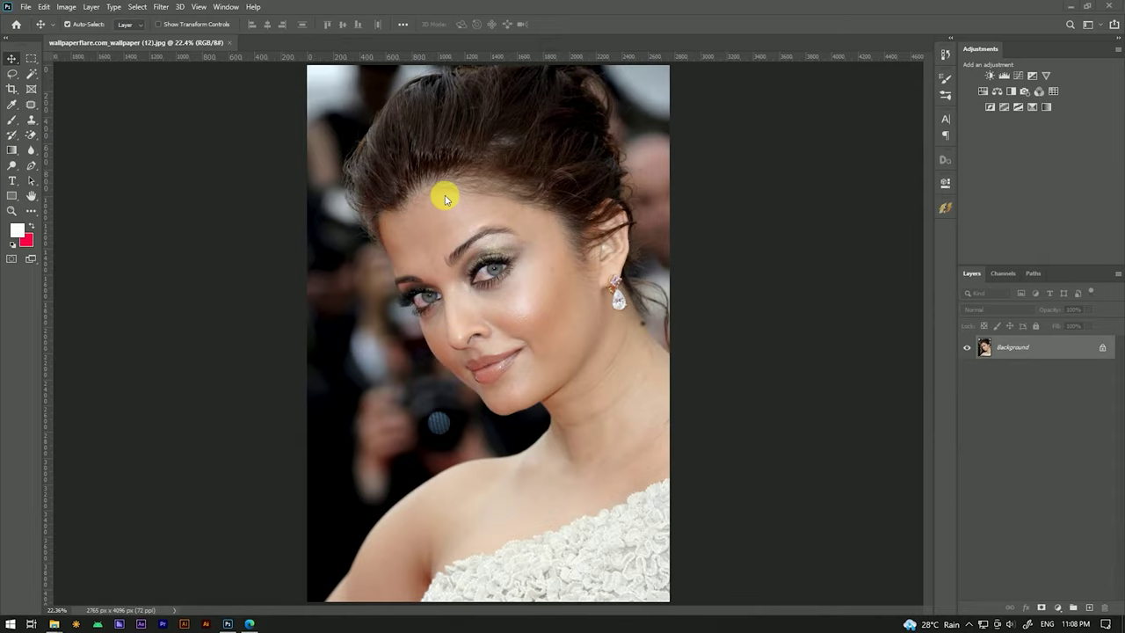
Inspect the portrait, then duplicate the Background layer and name the copy 'Smooth'.
scroll(445, 199, "up", 3)
scroll(394, 178, "up", 2)
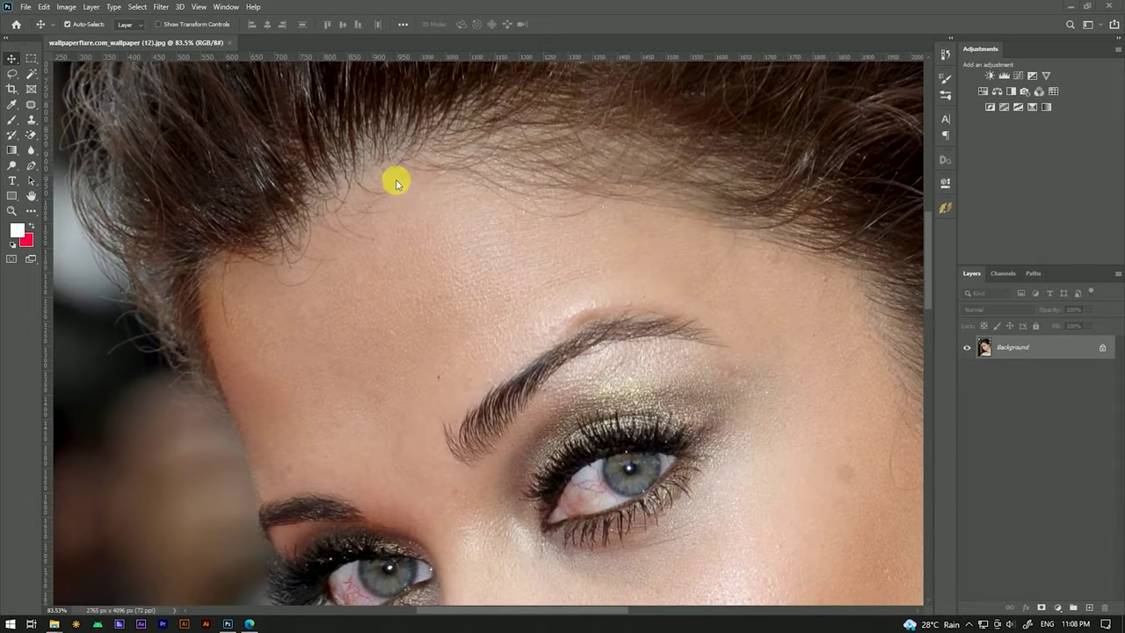
scroll(395, 178, "down", 3)
scroll(393, 179, "down", 1)
scroll(395, 246, "down", 1)
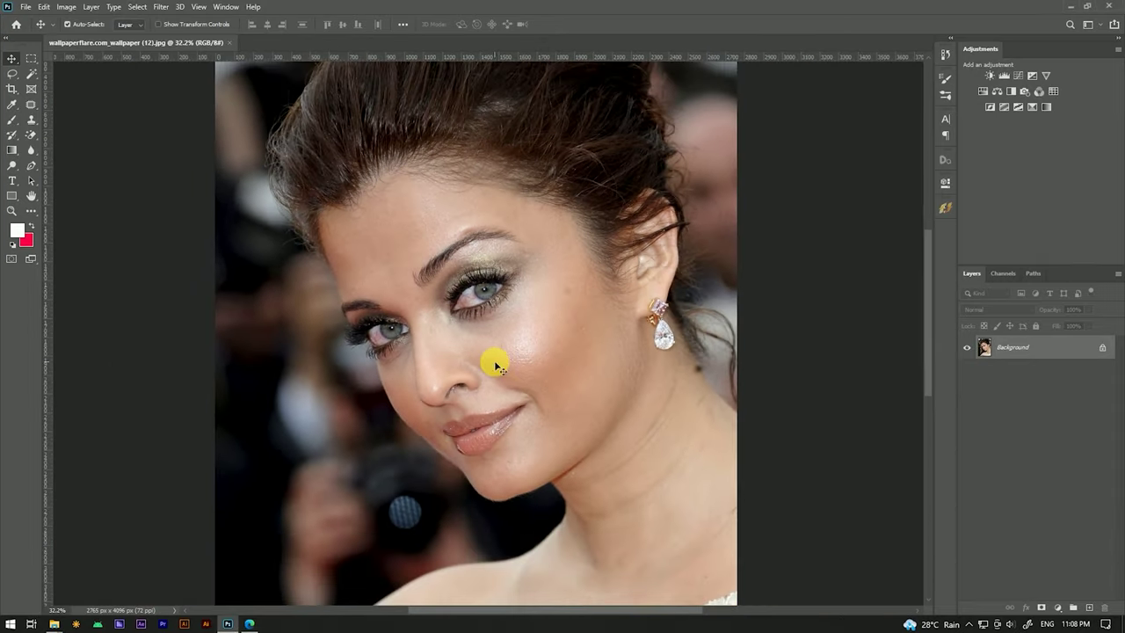
scroll(474, 395, "up", 2)
scroll(469, 378, "up", 2)
scroll(439, 271, "down", 2)
scroll(449, 278, "down", 1)
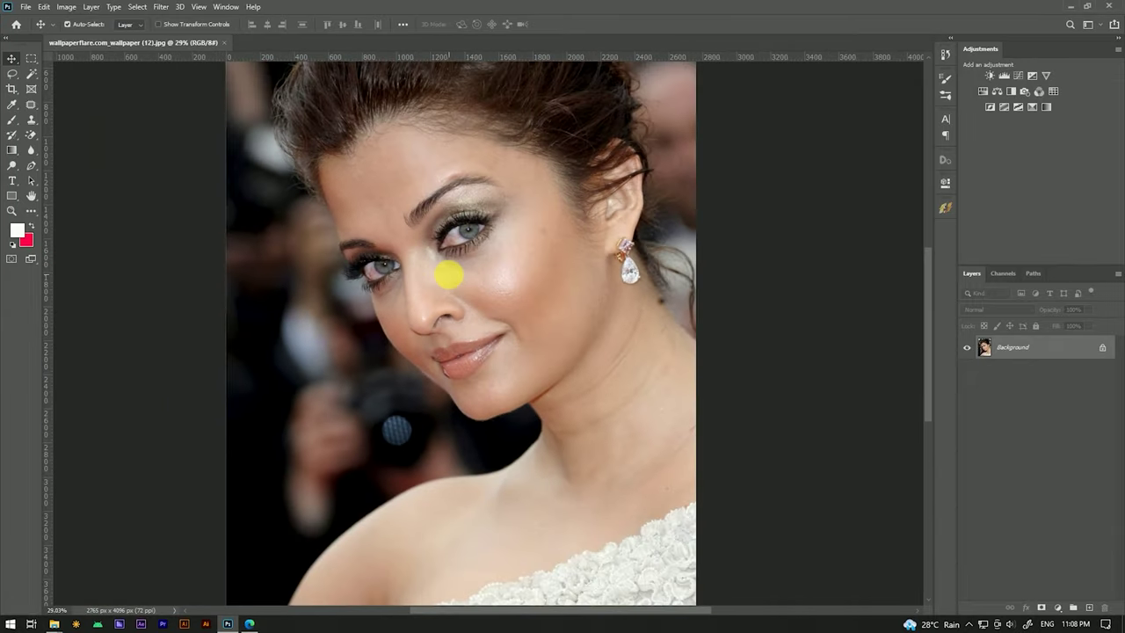
scroll(536, 207, "down", 1)
scroll(528, 189, "up", 1)
scroll(527, 180, "up", 2)
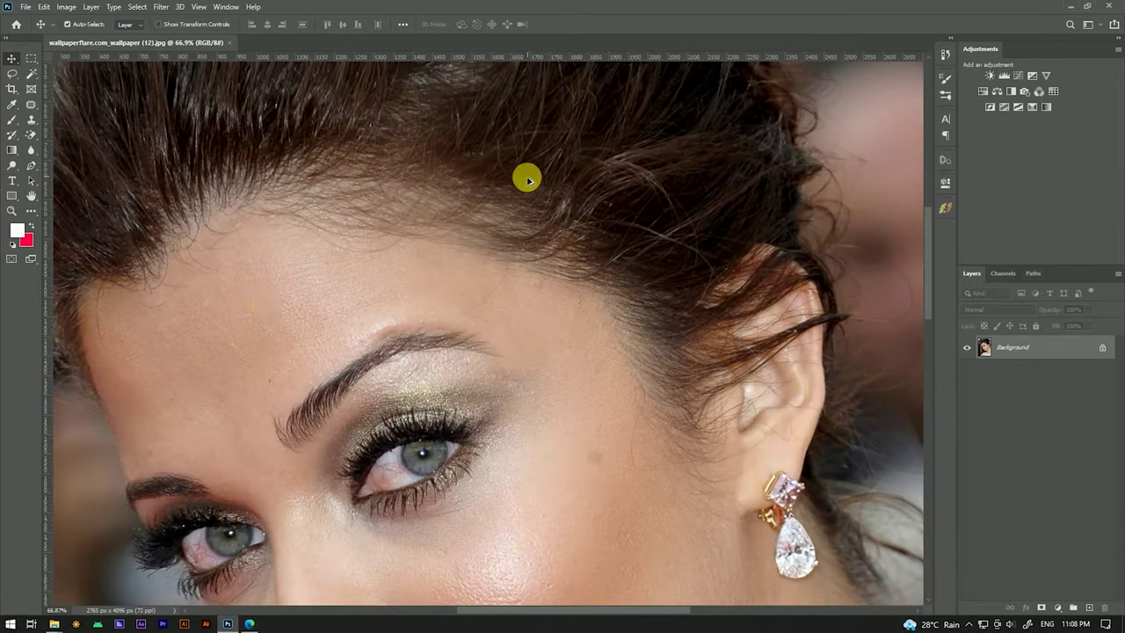
scroll(430, 246, "down", 2)
scroll(453, 218, "down", 1)
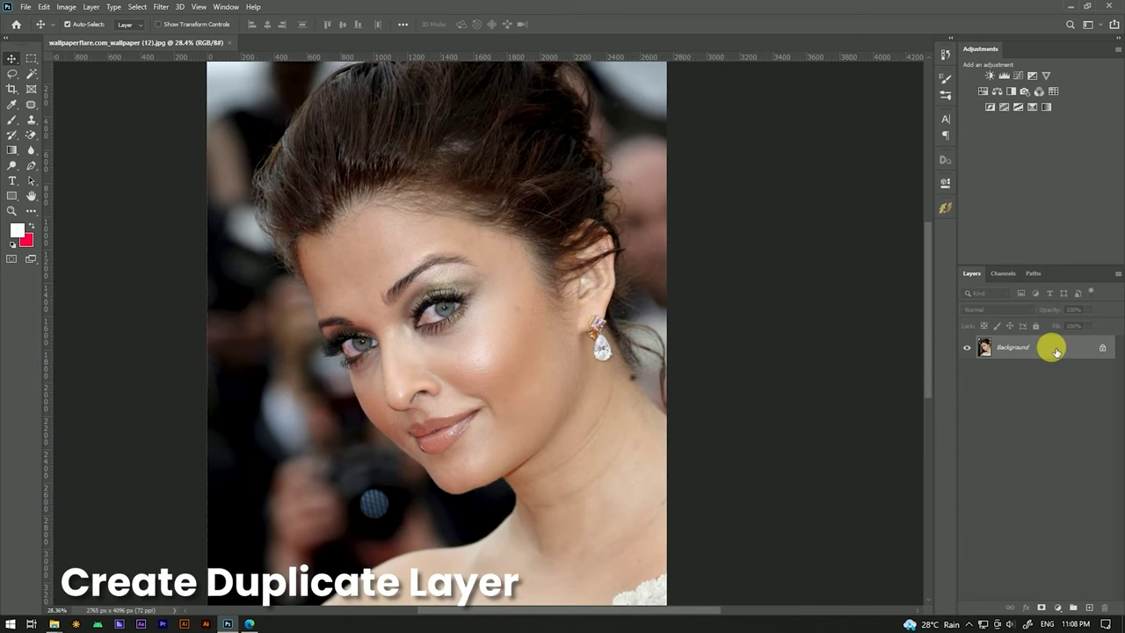
left_click_drag(1068, 351, 1089, 607)
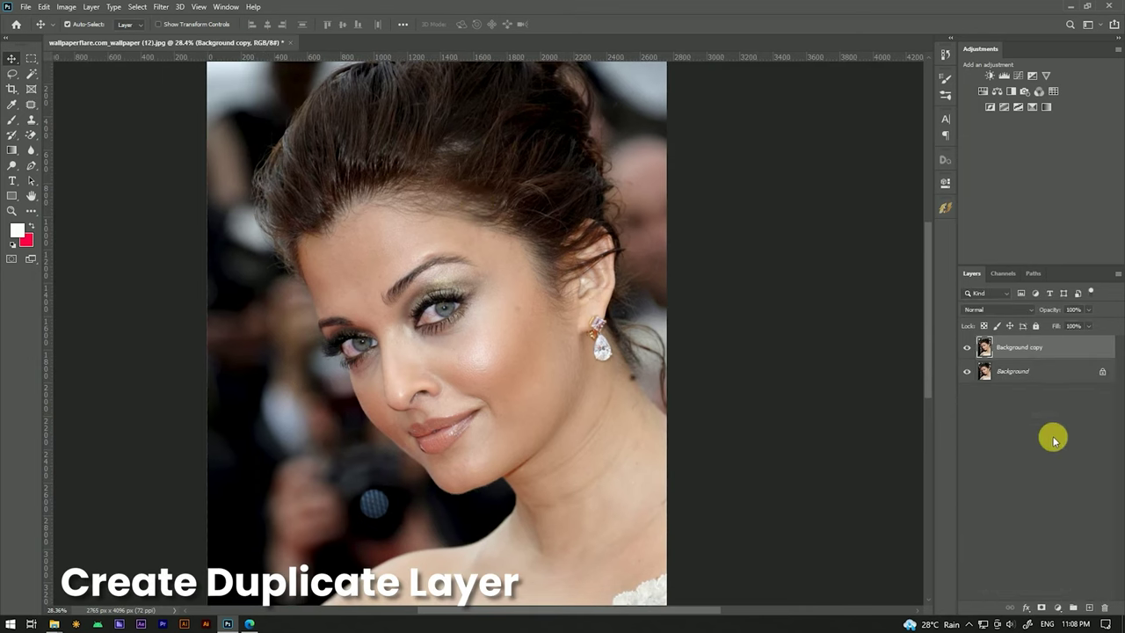
left_click(1037, 353)
type("Smooth")
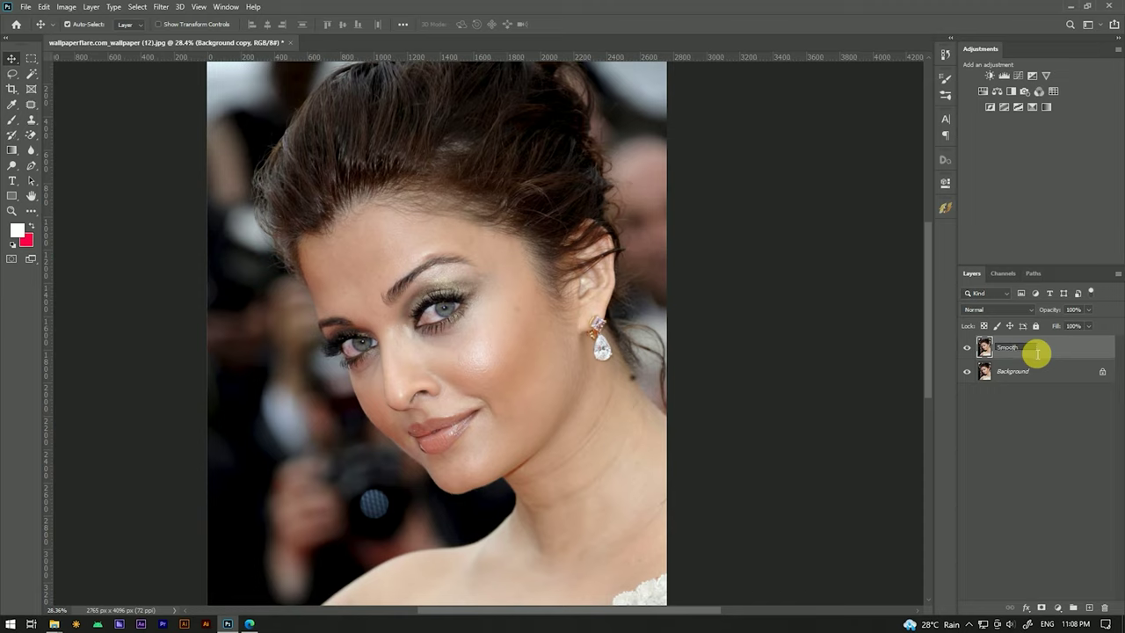
key("Return")
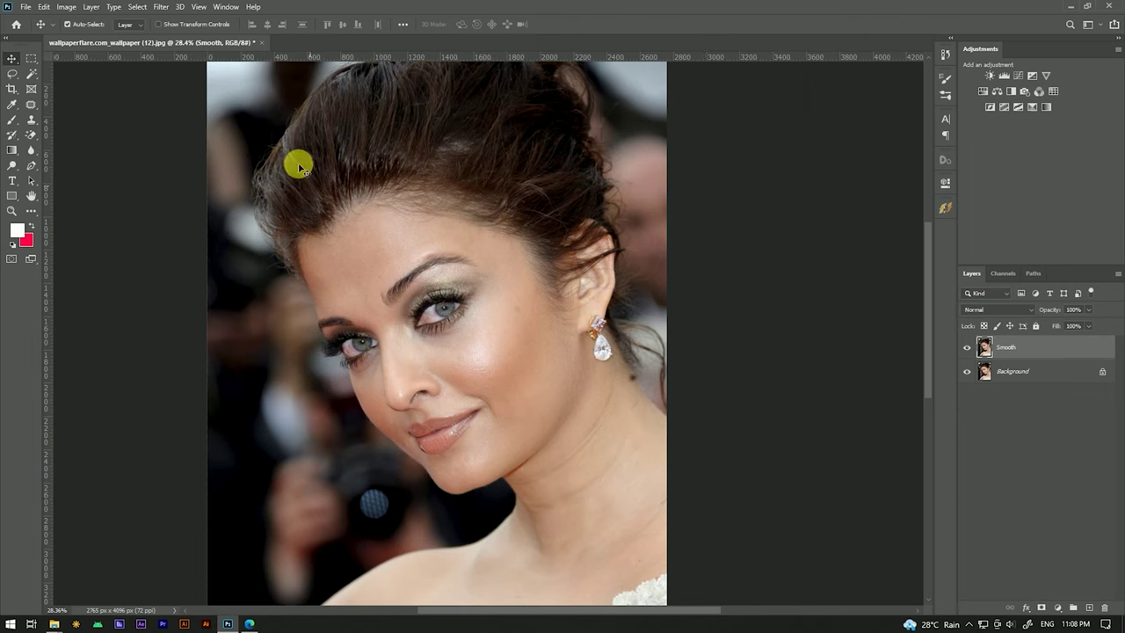
Launch Beautify's Frequency Separation from Window > Extensions, bringing up Surface Blur at Radius 60, Threshold 30.
left_click(226, 7)
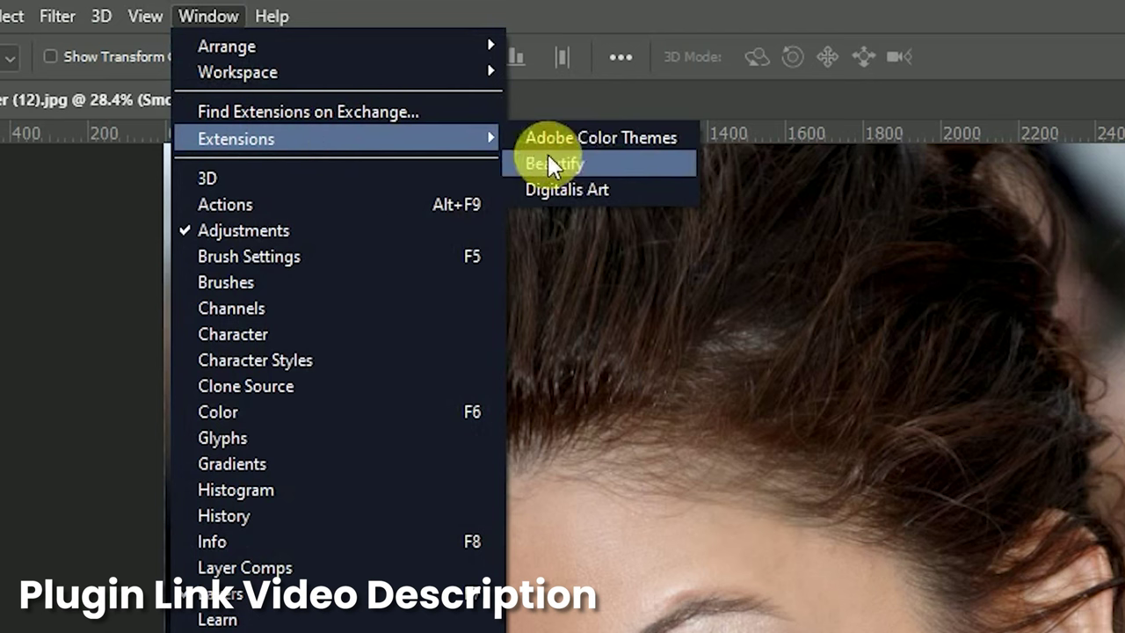
left_click(578, 164)
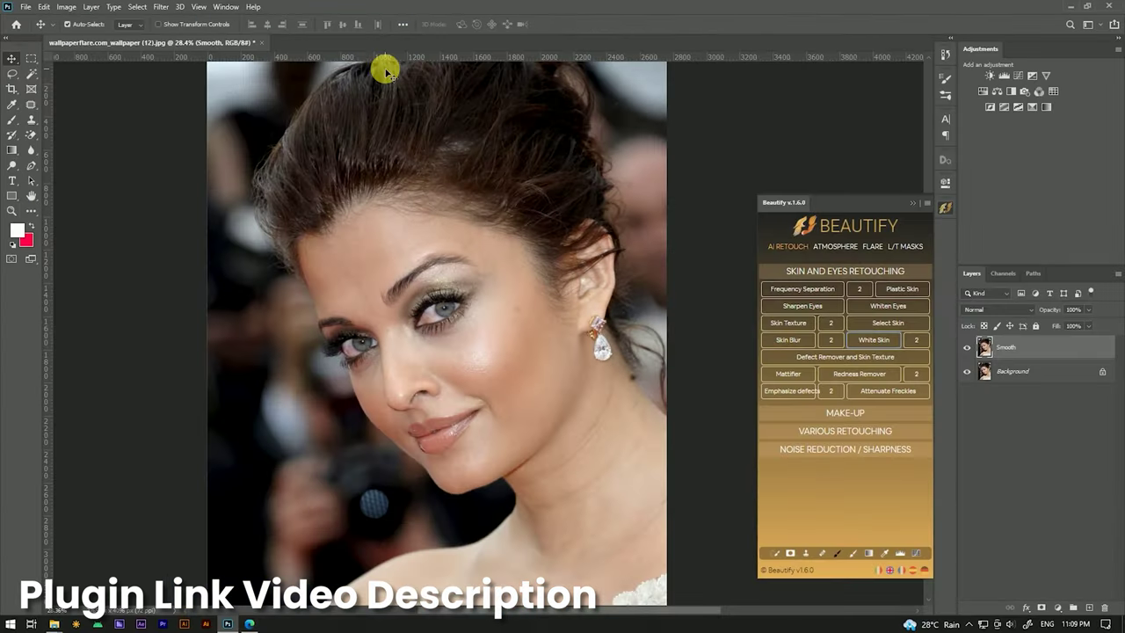
left_click(815, 288)
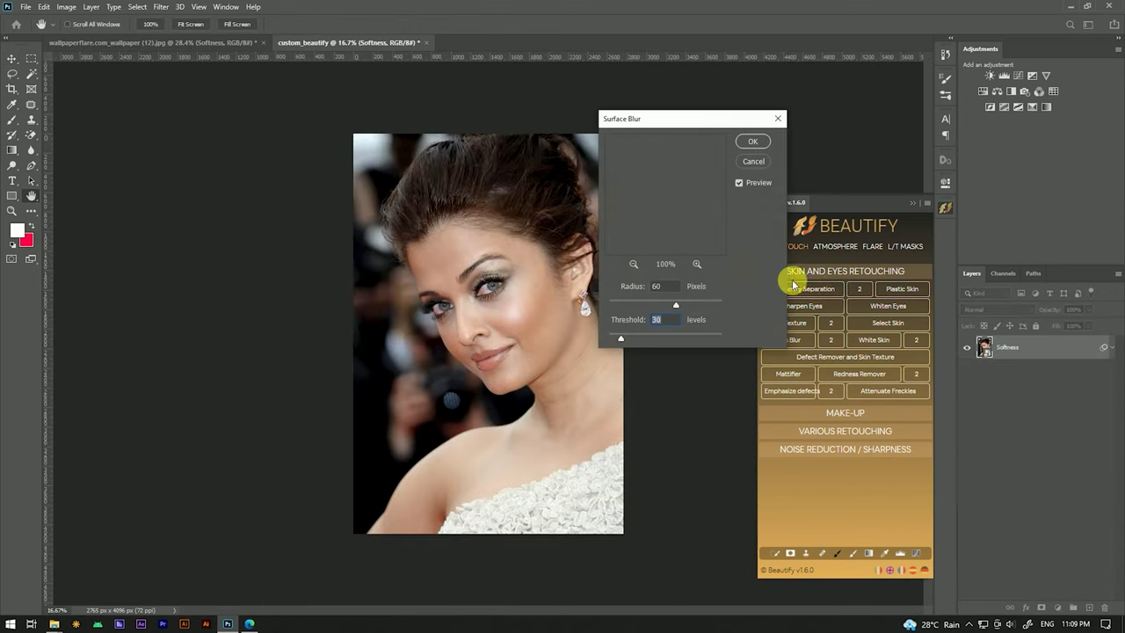
Change Surface Blur to Radius 80 pixels and Threshold 10 levels and apply it.
type("5")
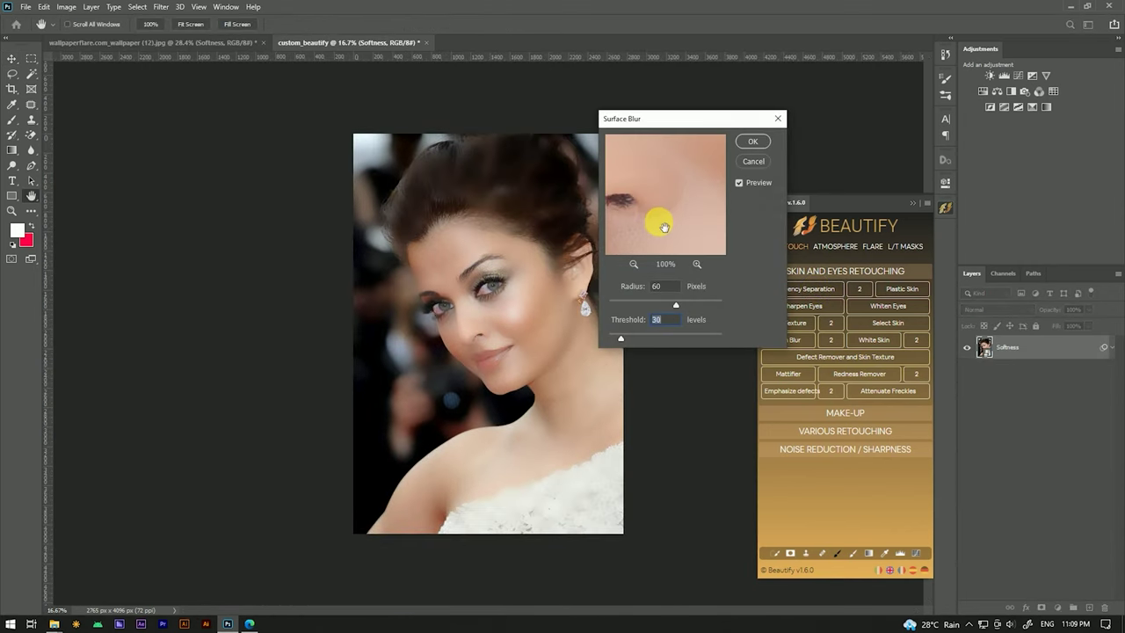
left_click(657, 286)
type("80")
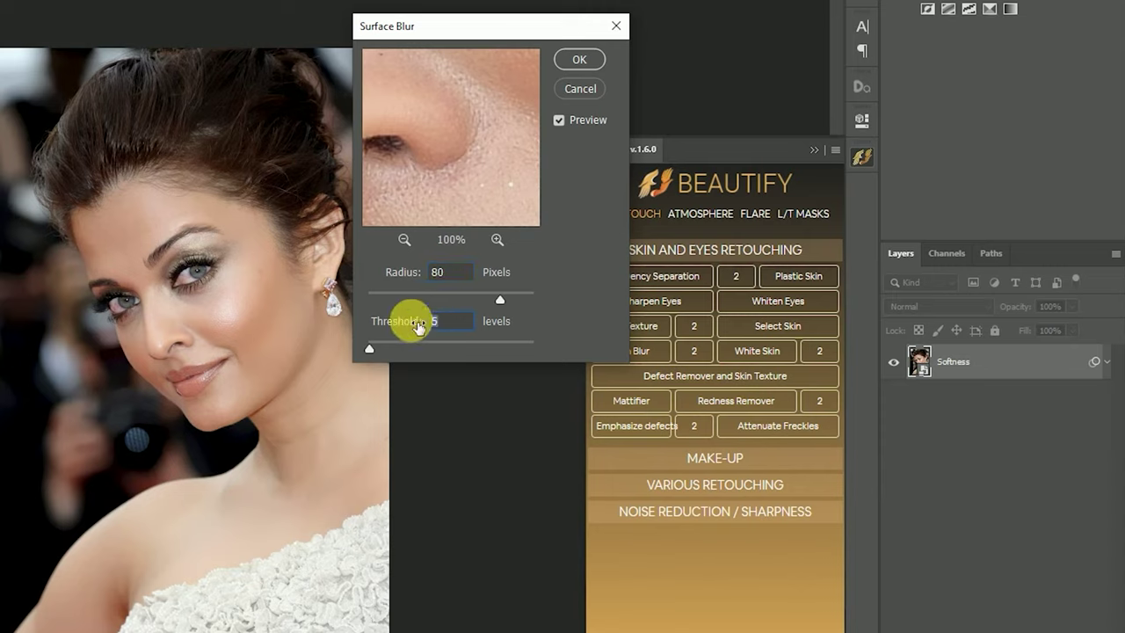
type("10")
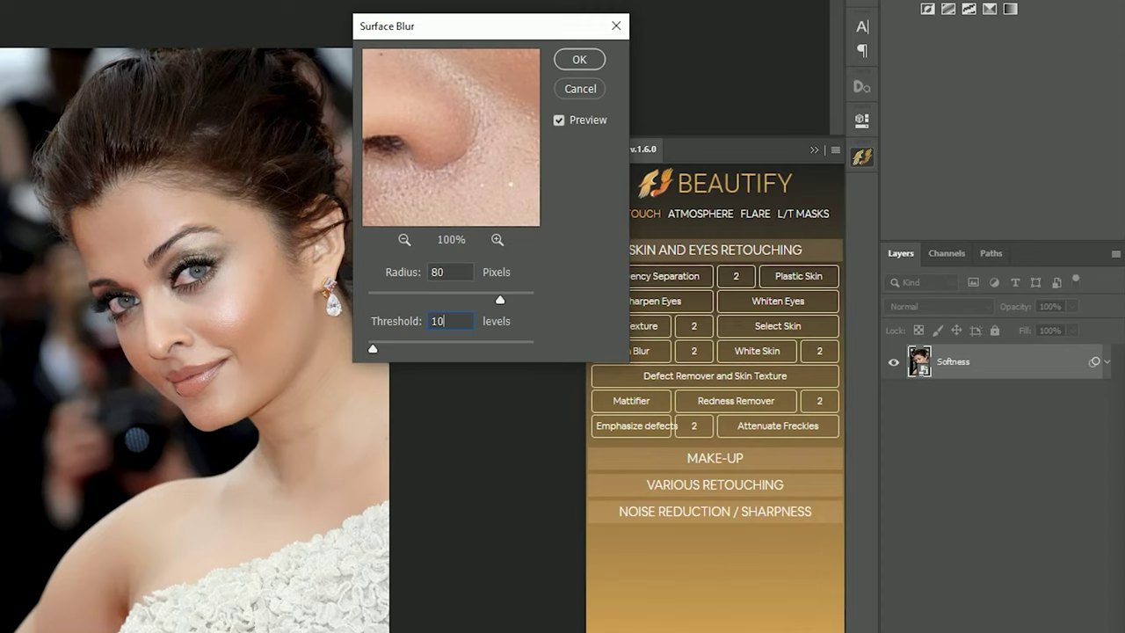
double_click(457, 331)
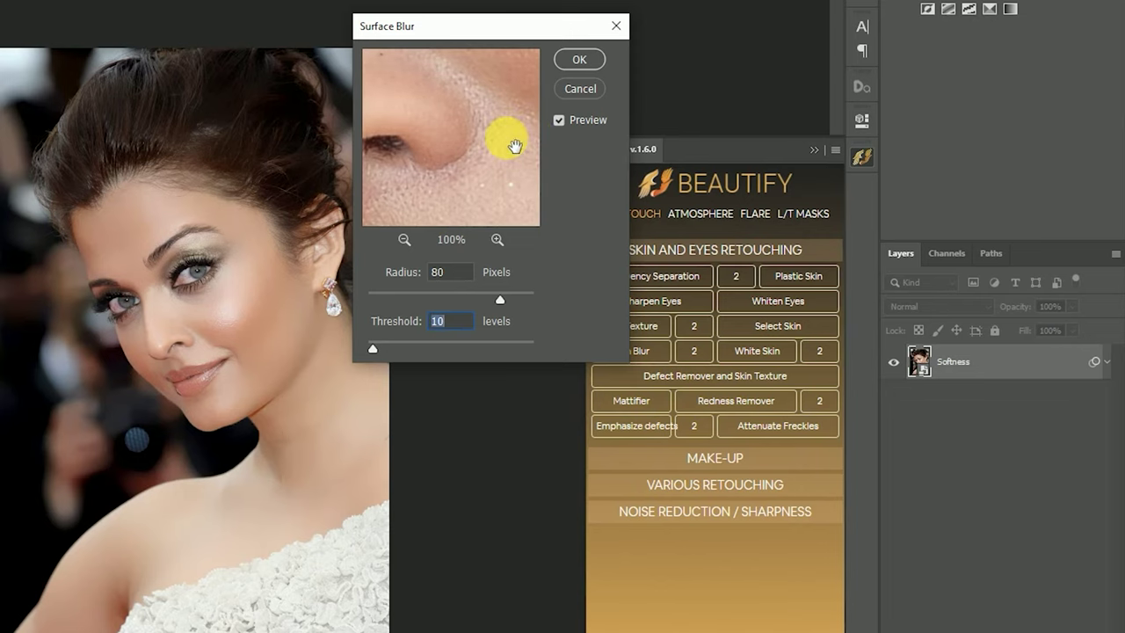
left_click(573, 58)
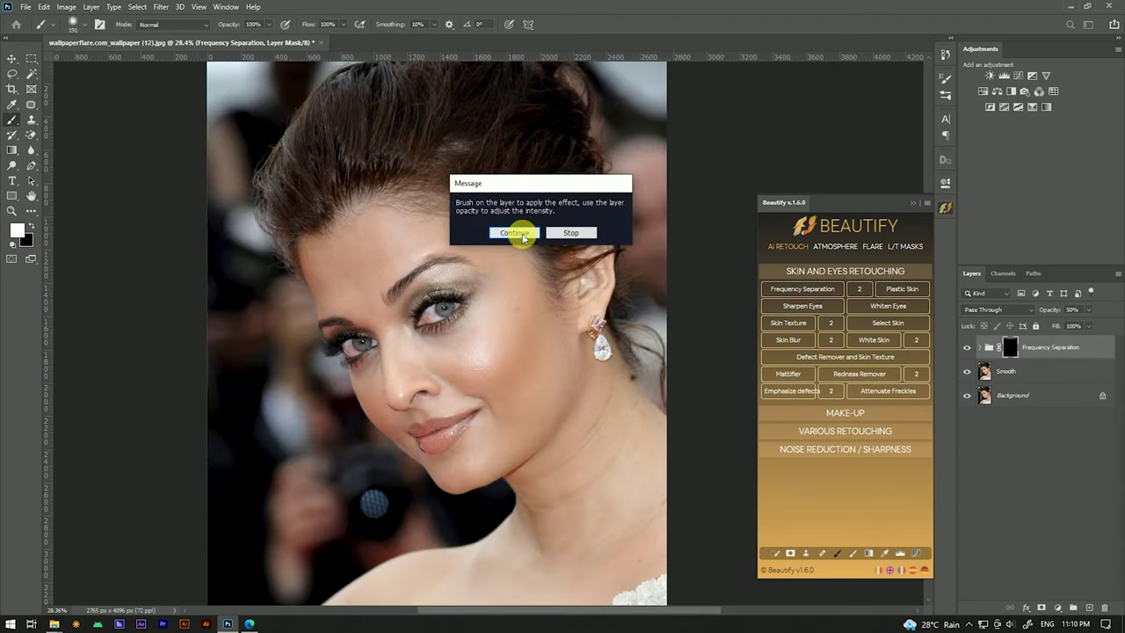
Continue past the Beautify message, inspect the smoothed face, and switch to the Move tool.
left_click(518, 233)
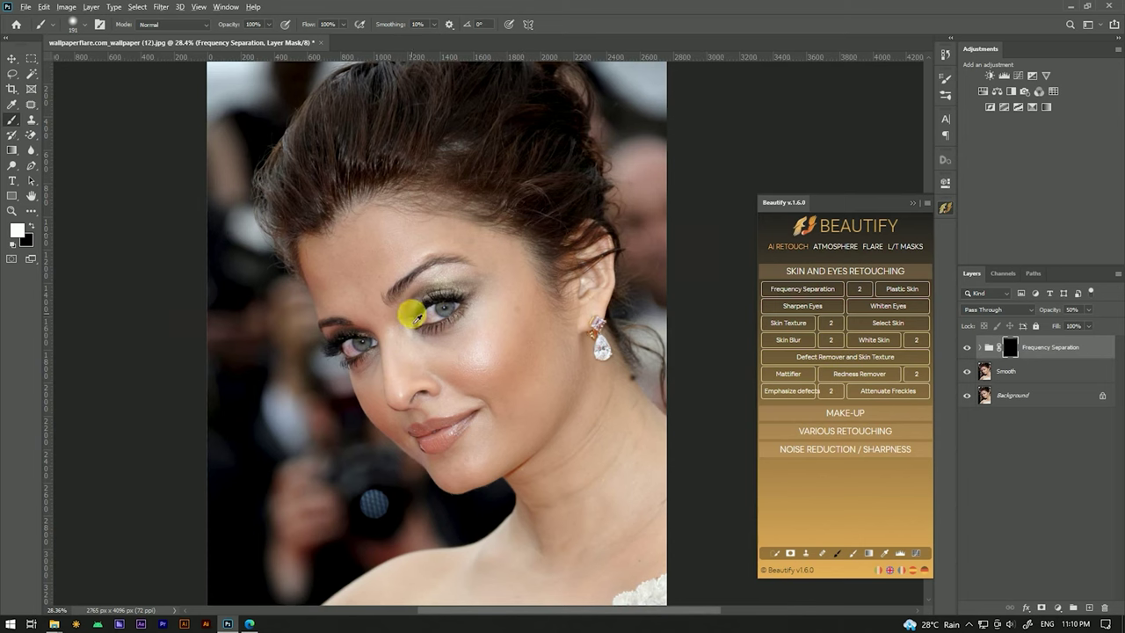
scroll(430, 311, "up", 4)
scroll(492, 298, "up", 2)
scroll(456, 259, "down", 3)
scroll(432, 166, "down", 2)
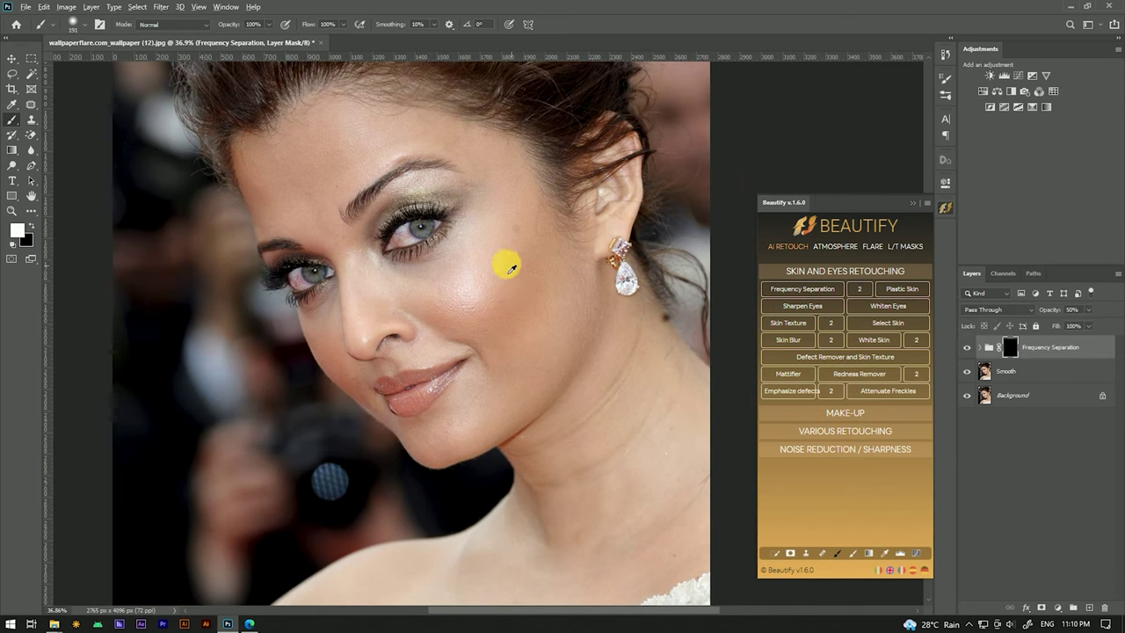
scroll(492, 253, "up", 1)
scroll(472, 249, "up", 2)
scroll(466, 228, "down", 2)
scroll(460, 215, "down", 2)
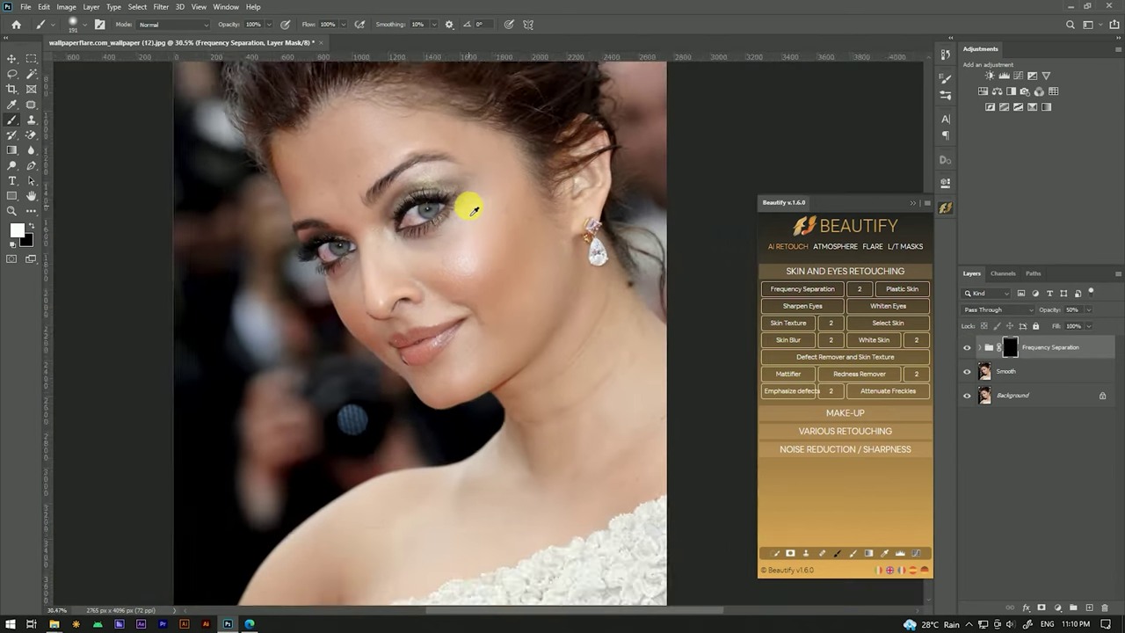
scroll(469, 201, "down", 1)
left_click(16, 61)
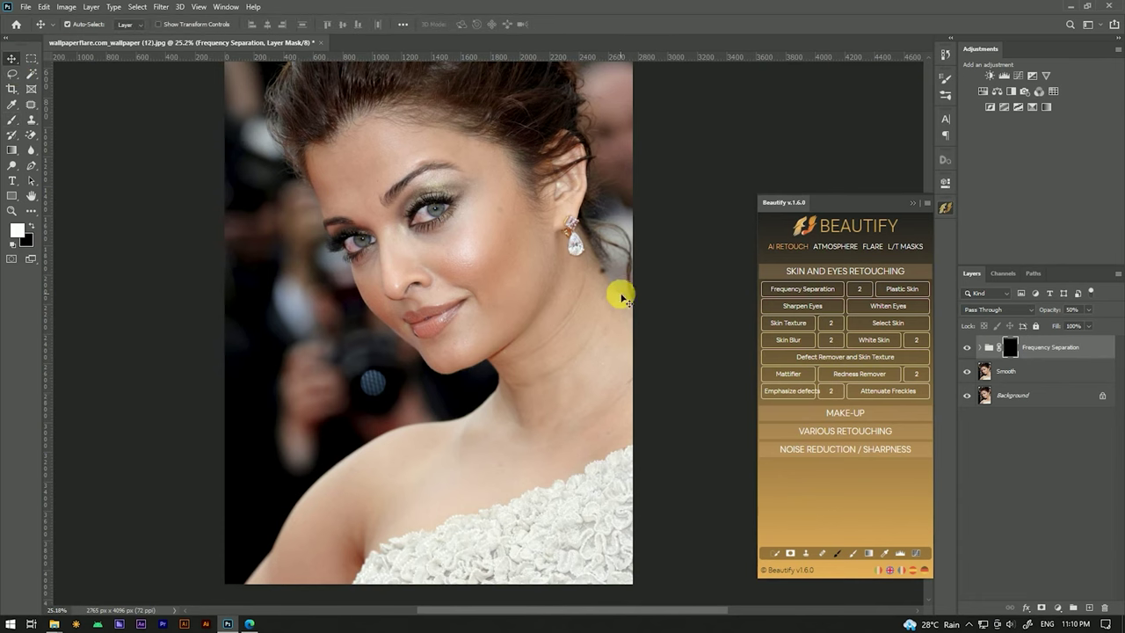
scroll(532, 223, "up", 2)
scroll(492, 215, "up", 1)
scroll(465, 204, "down", 2)
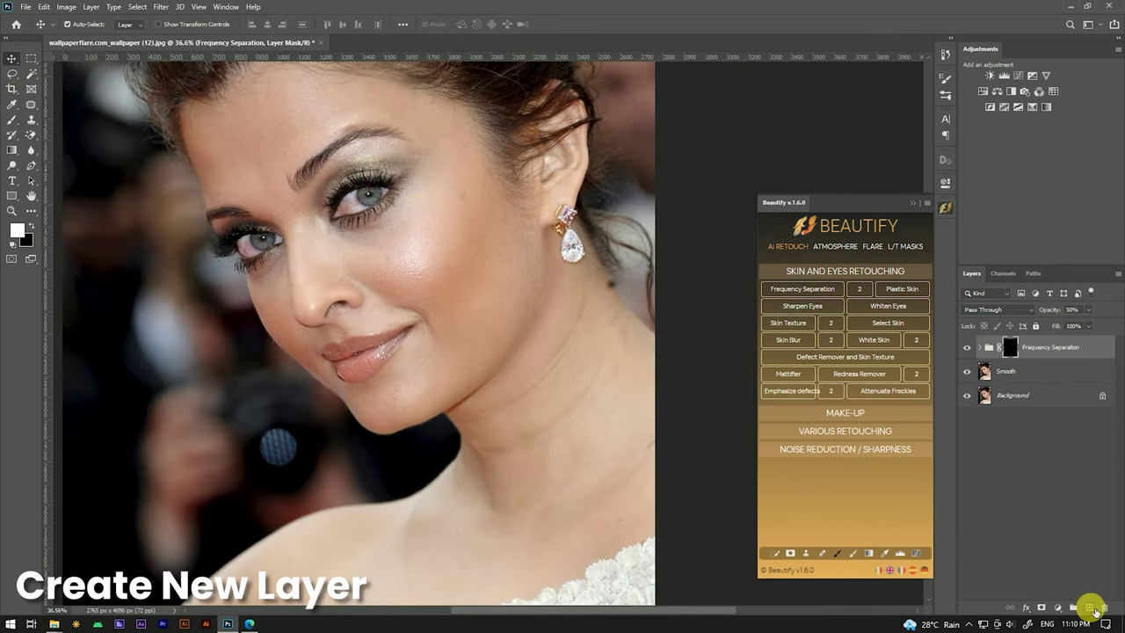
Add blank Layer 1, choose the Brush tool, and shift the foreground hue toward blue.
left_click(1090, 608)
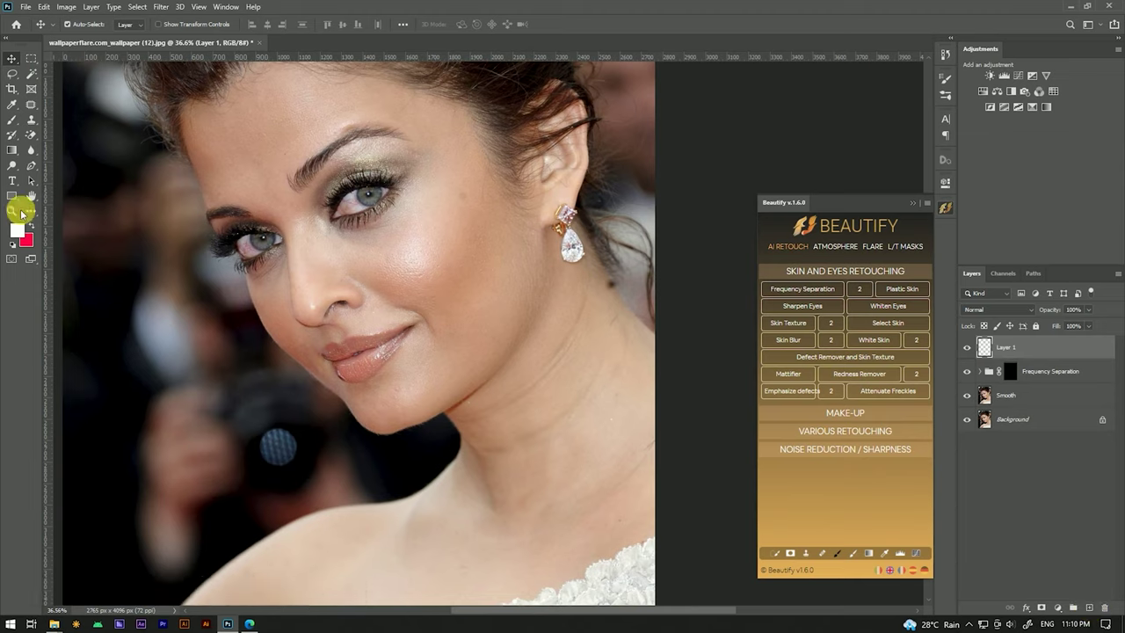
left_click(12, 120)
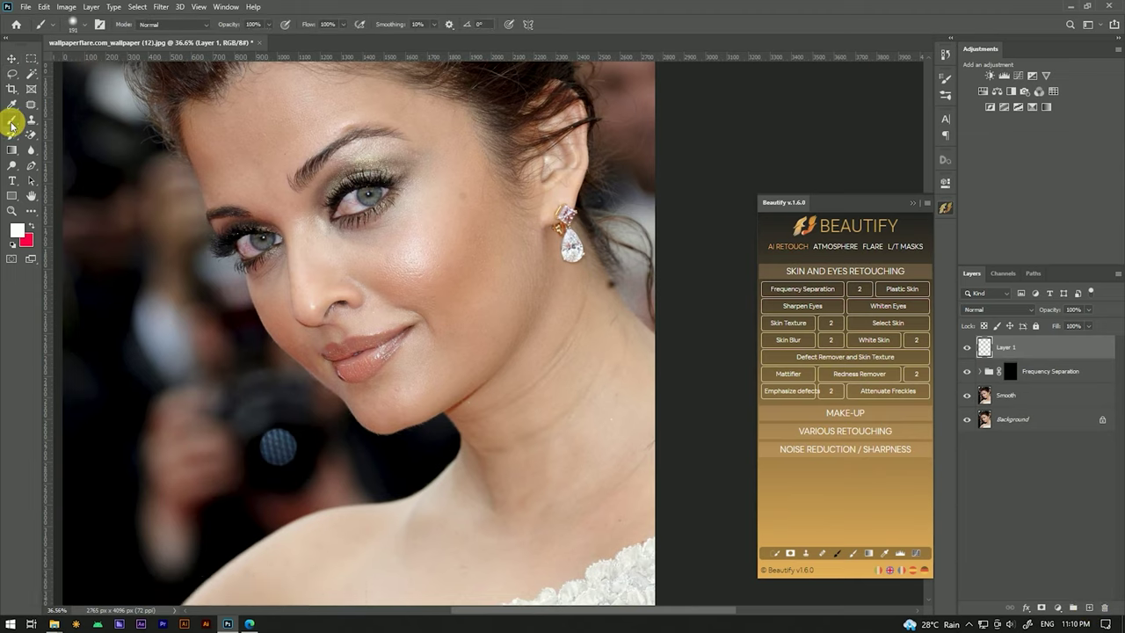
left_click(17, 230)
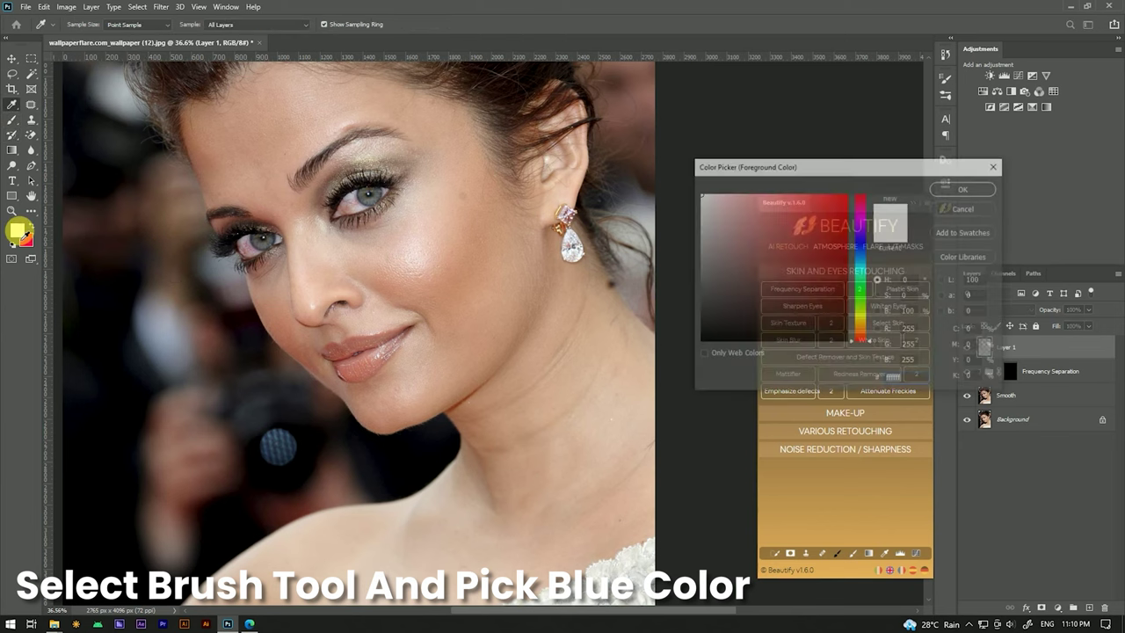
left_click(860, 259)
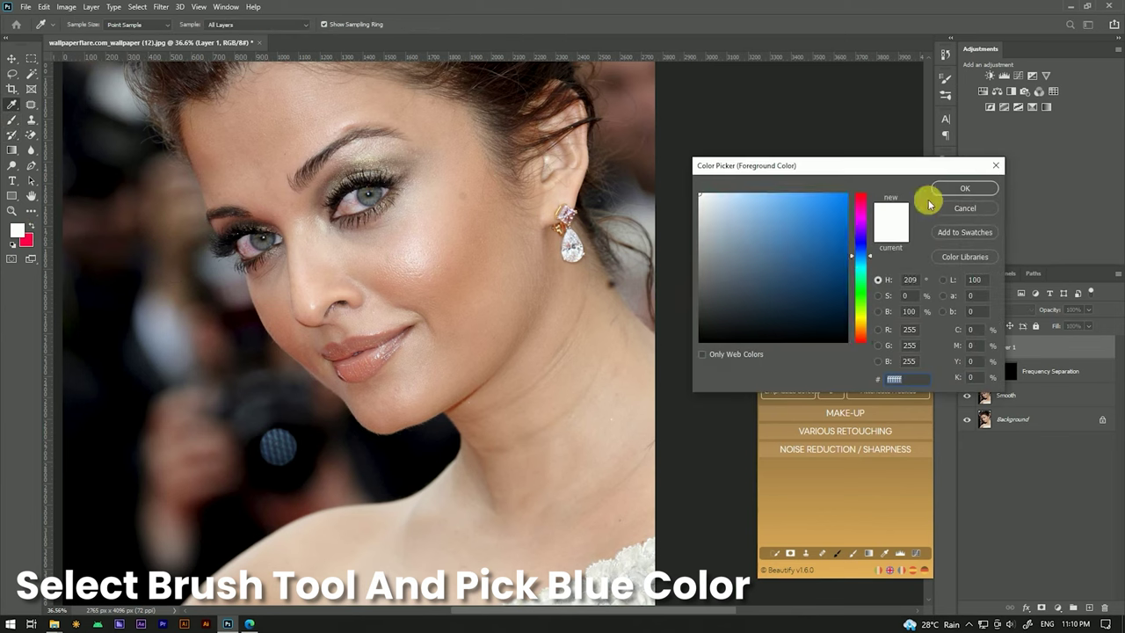
scroll(353, 187, "up", 5)
left_click(860, 194)
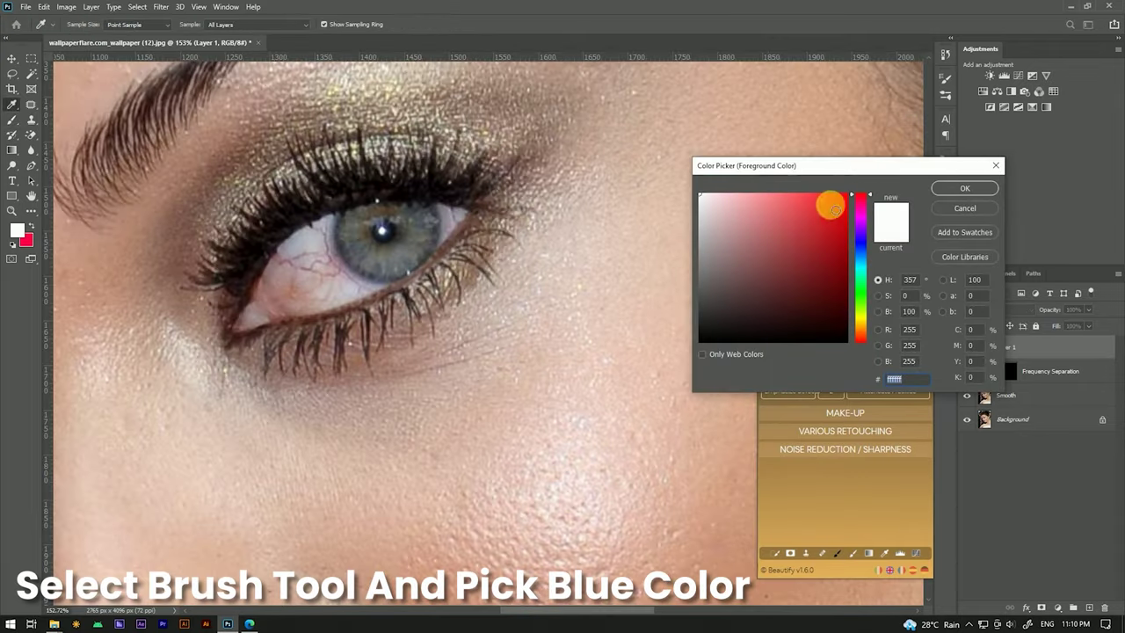
Accept the blue foreground colour and brush it over both irises on Layer 1.
left_click(834, 219)
left_click(964, 188)
key("b")
left_click(378, 238)
left_click(376, 238)
left_click_drag(385, 237, 387, 235)
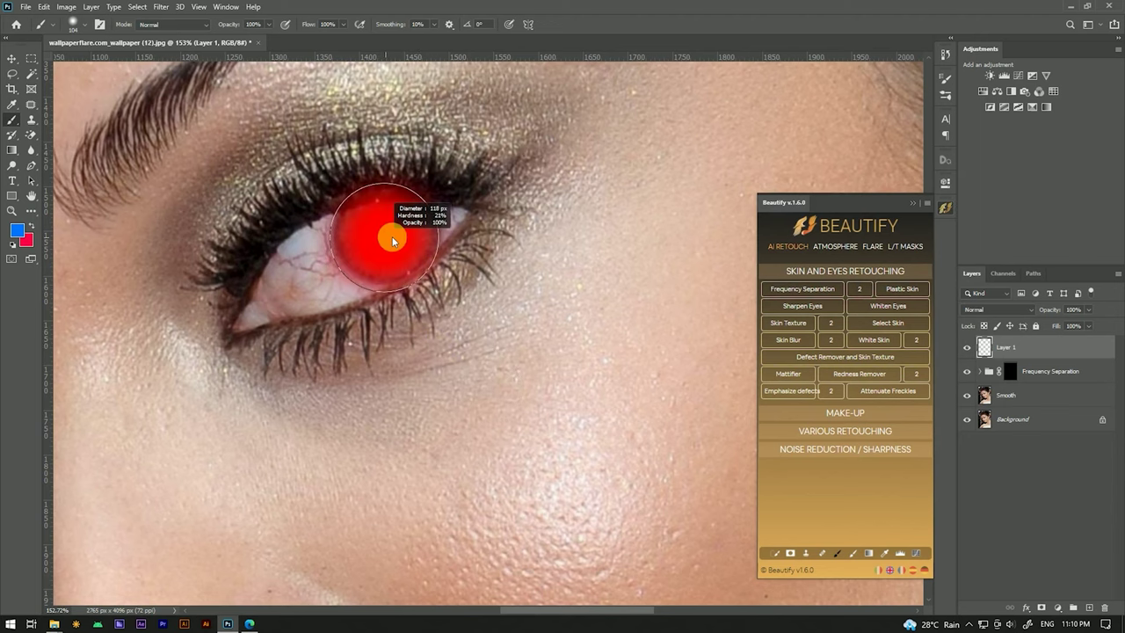
scroll(395, 289, "down", 5)
scroll(276, 329, "up", 4)
scroll(297, 331, "up", 1)
left_click_drag(299, 327, 304, 330)
scroll(356, 272, "down", 4)
scroll(363, 274, "down", 2)
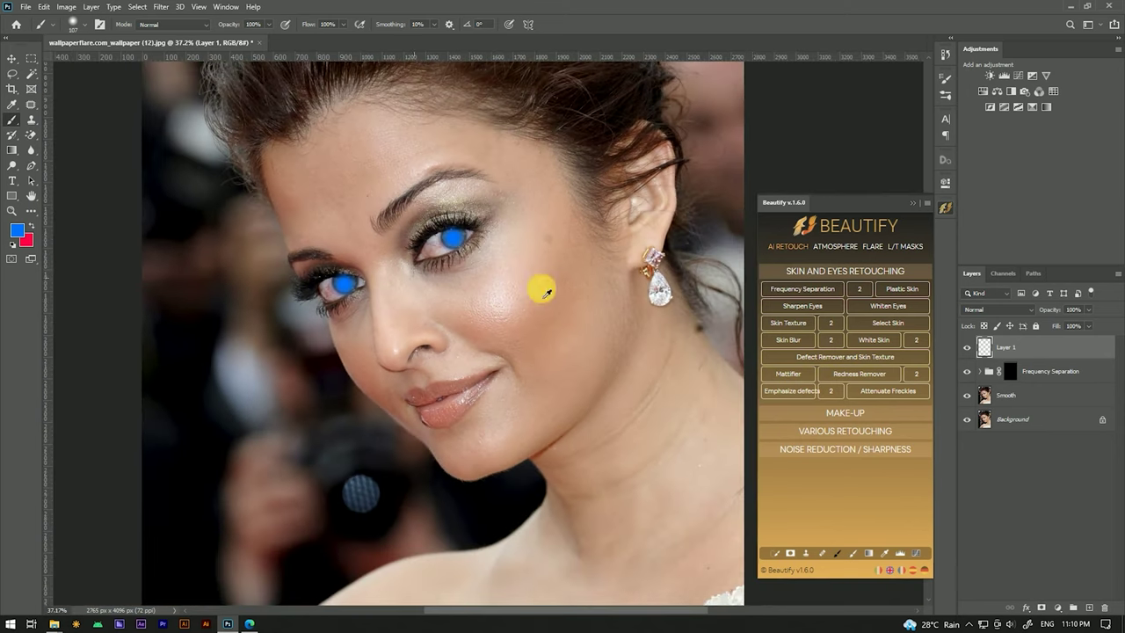
Set Layer 1's blend mode to Soft Light and review the tinted eyes.
left_click(974, 315)
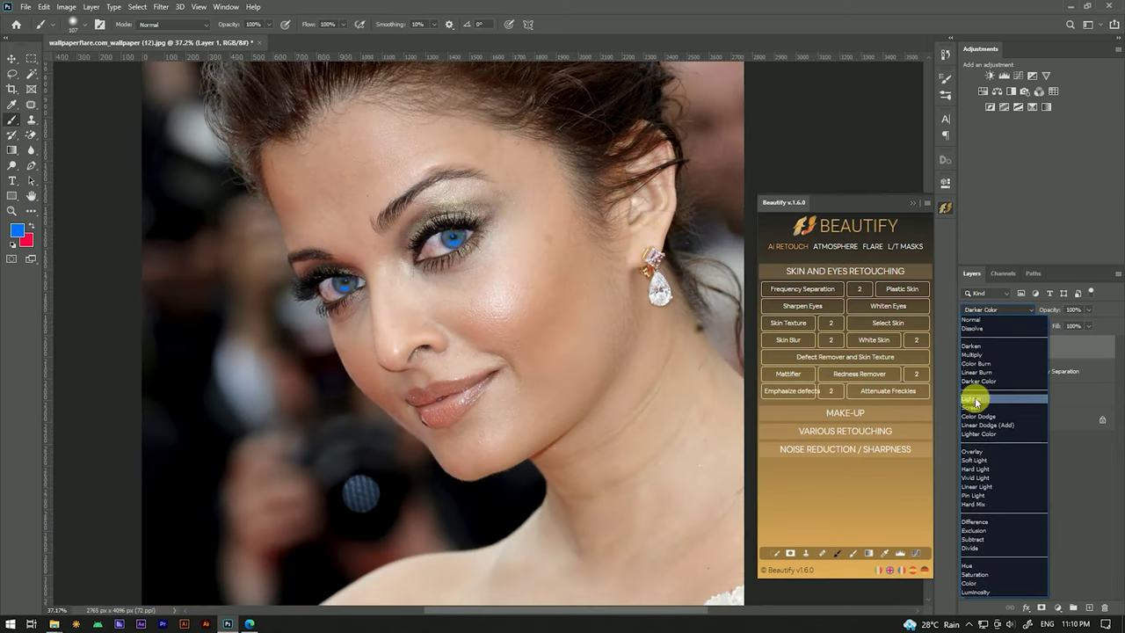
left_click(981, 460)
left_click(14, 59)
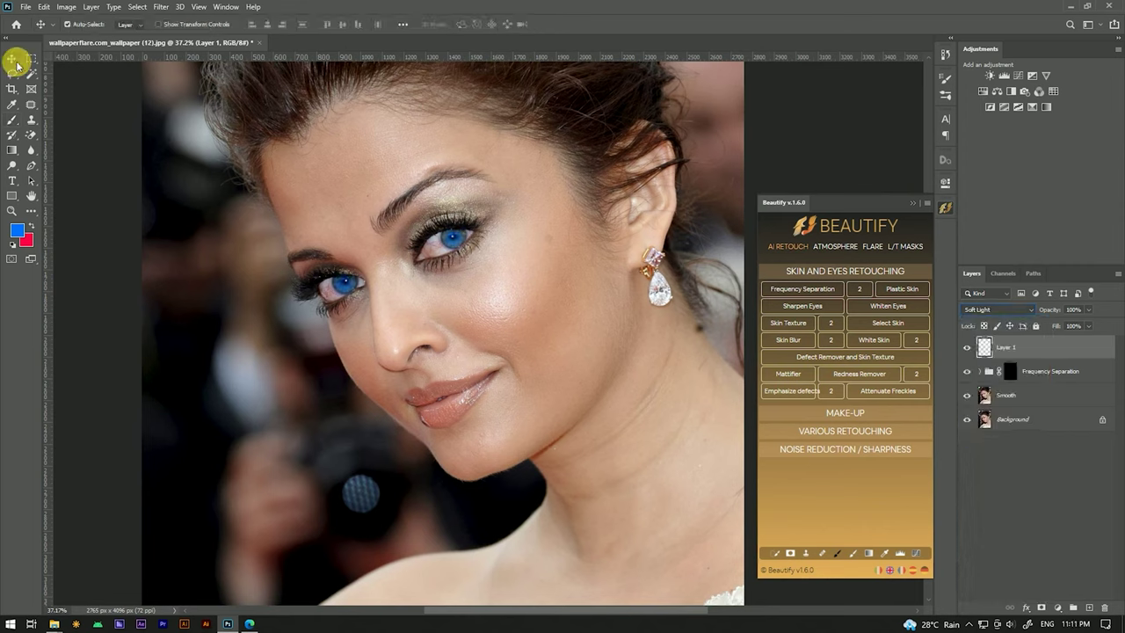
scroll(491, 279, "down", 4)
scroll(489, 263, "up", 3)
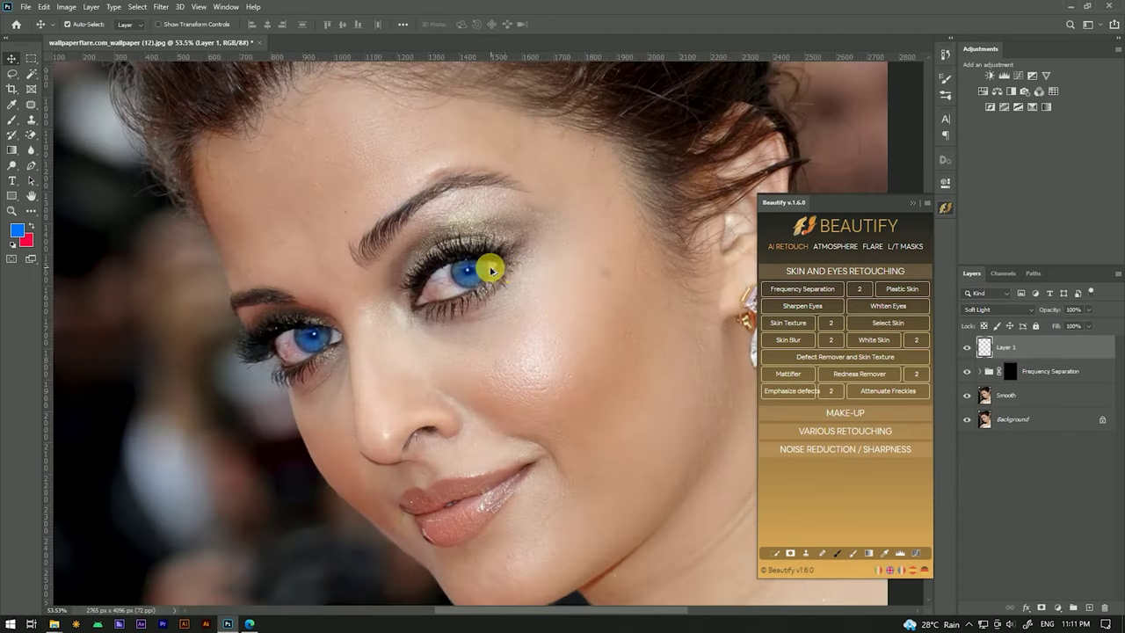
scroll(484, 258, "up", 3)
scroll(484, 228, "down", 2)
scroll(490, 231, "down", 2)
scroll(489, 230, "down", 1)
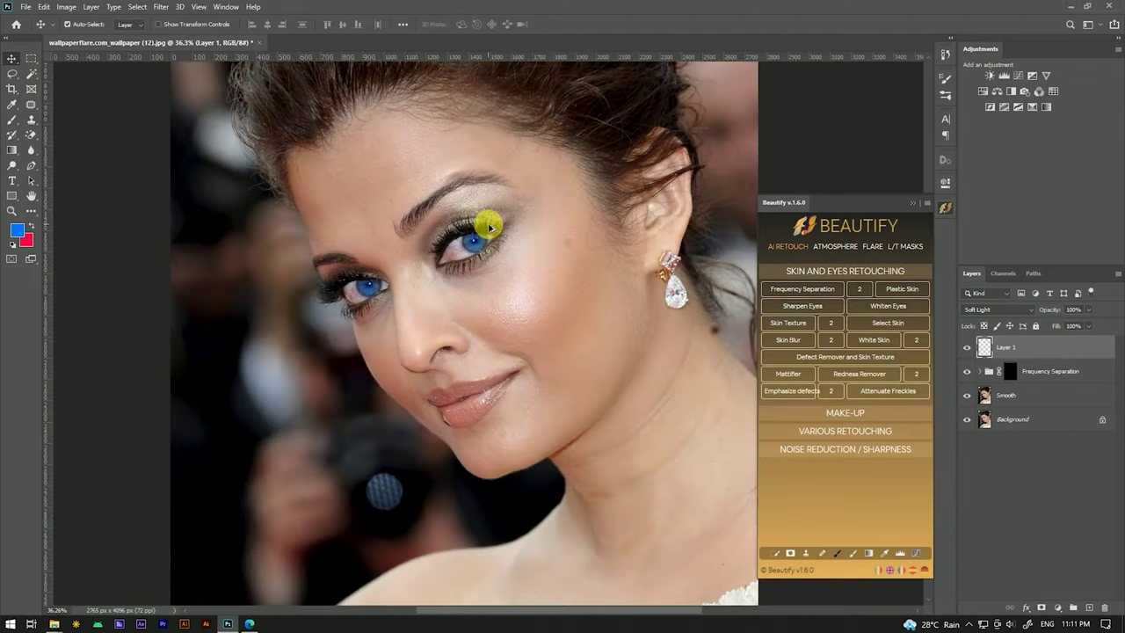
scroll(489, 226, "down", 1)
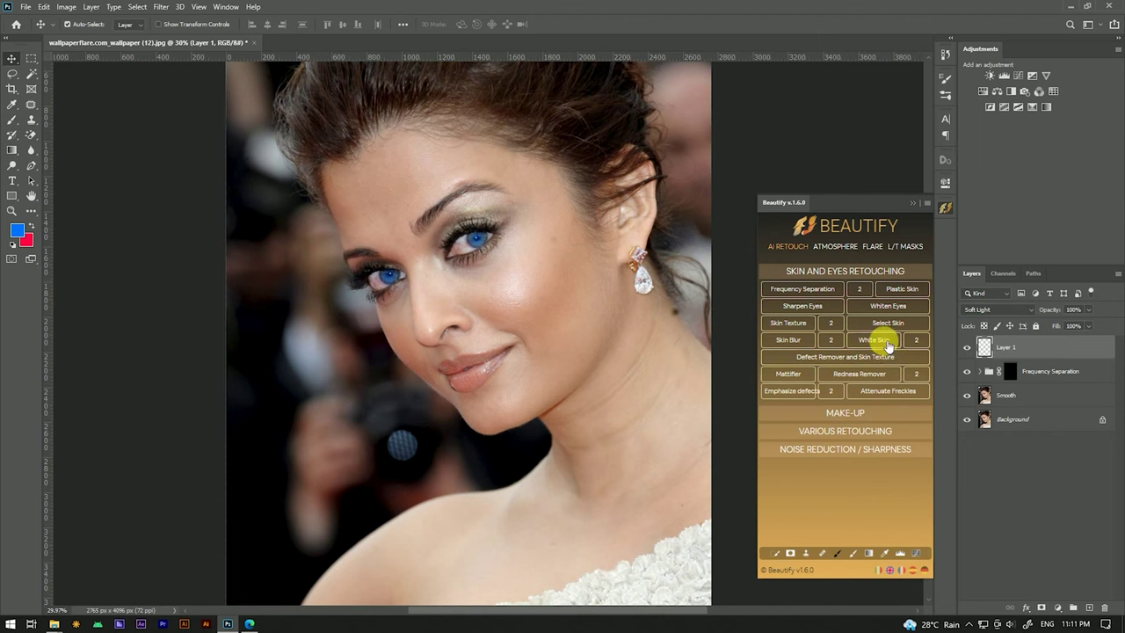
left_click(1004, 395)
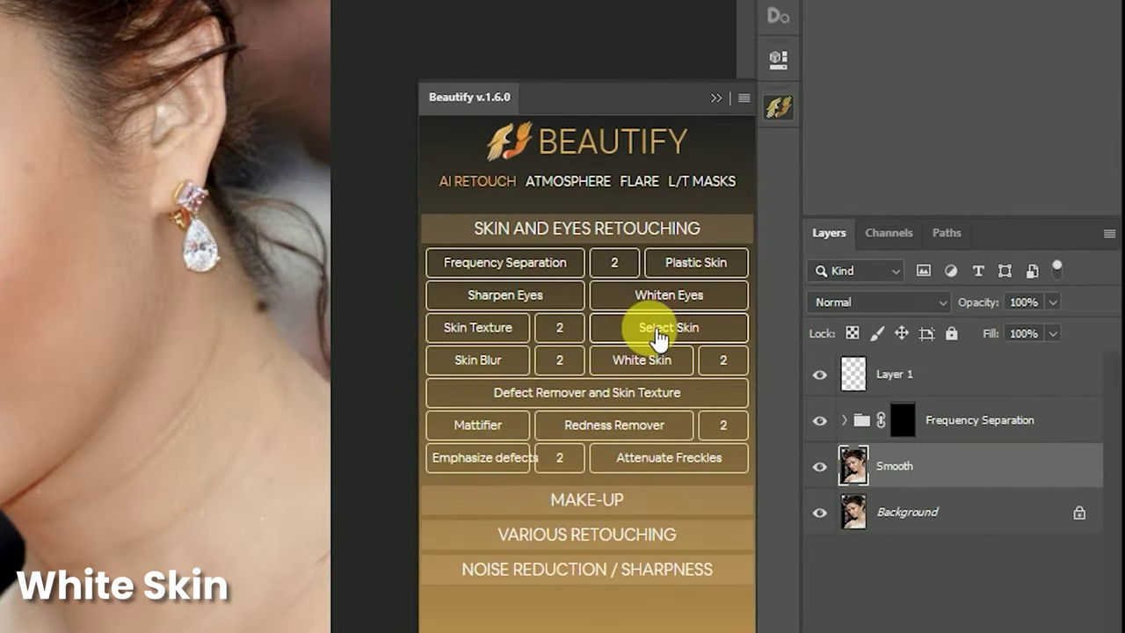
Add a Beautify White Skin group and paint its mask over forehead, cheek, jaw and neck.
left_click(650, 360)
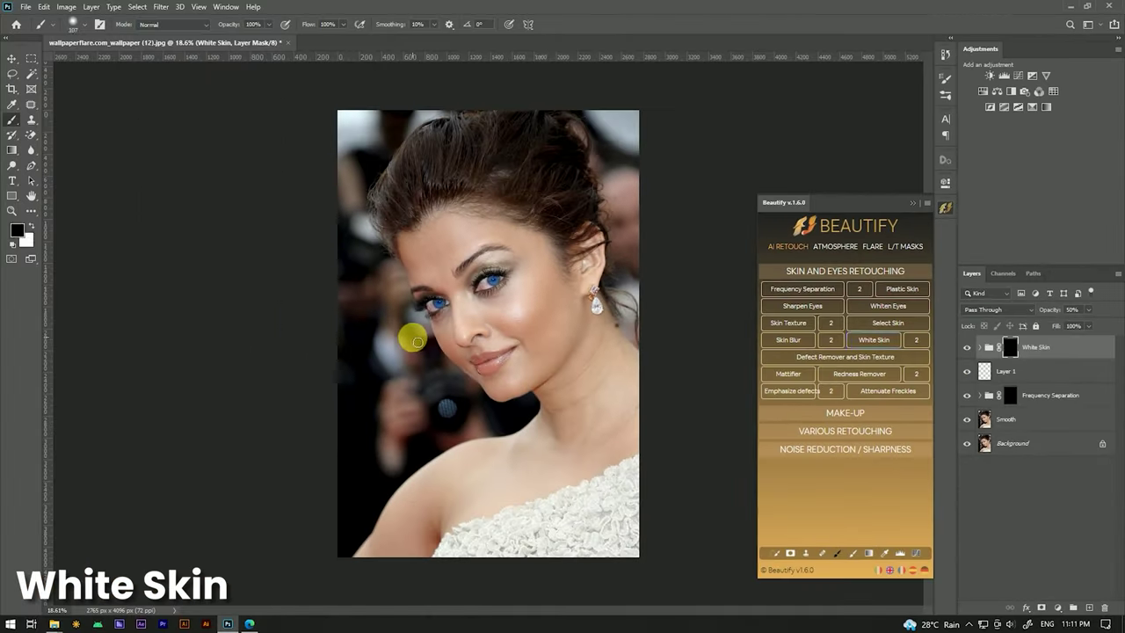
mouse_move(412, 334)
left_mouse_down()
mouse_move(532, 246)
mouse_move(515, 363)
mouse_move(567, 303)
mouse_move(572, 359)
left_mouse_up()
scroll(539, 289, "up", 3)
mouse_move(510, 214)
left_mouse_down()
mouse_move(269, 158)
mouse_move(311, 238)
mouse_move(328, 316)
mouse_move(462, 459)
mouse_move(533, 474)
left_mouse_up()
scroll(533, 474, "down", 2)
mouse_move(566, 309)
left_mouse_down()
mouse_move(624, 397)
mouse_move(546, 432)
mouse_move(561, 536)
mouse_move(456, 436)
left_mouse_up()
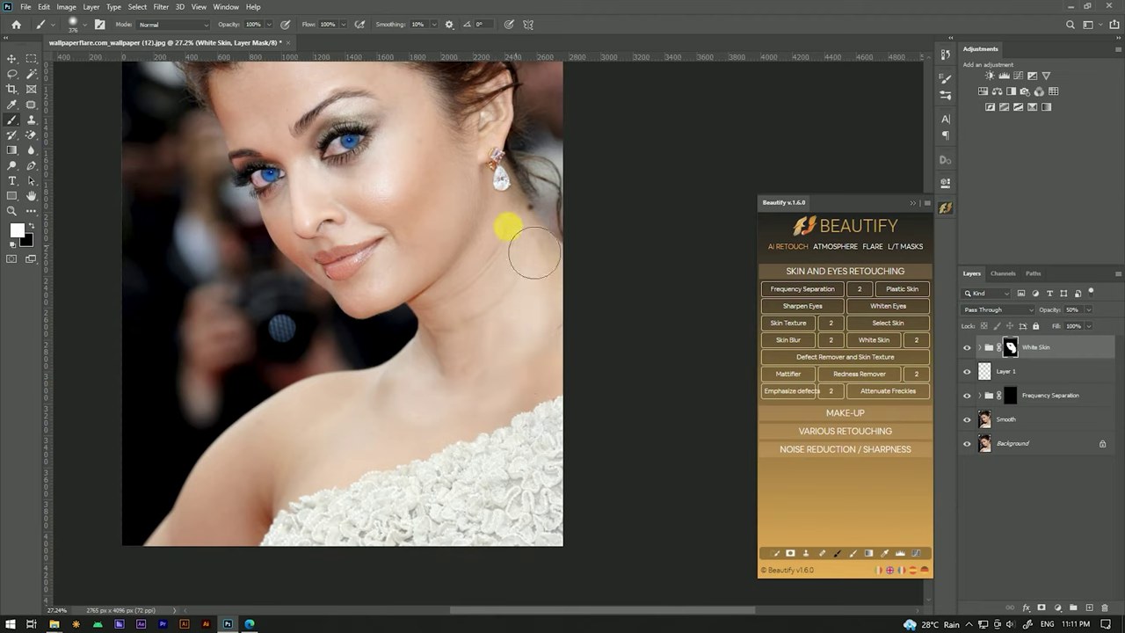
Paint more White Skin mask over the neck, shoulder, forehead and cheek.
left_click(522, 415)
left_click_drag(411, 452, 344, 444)
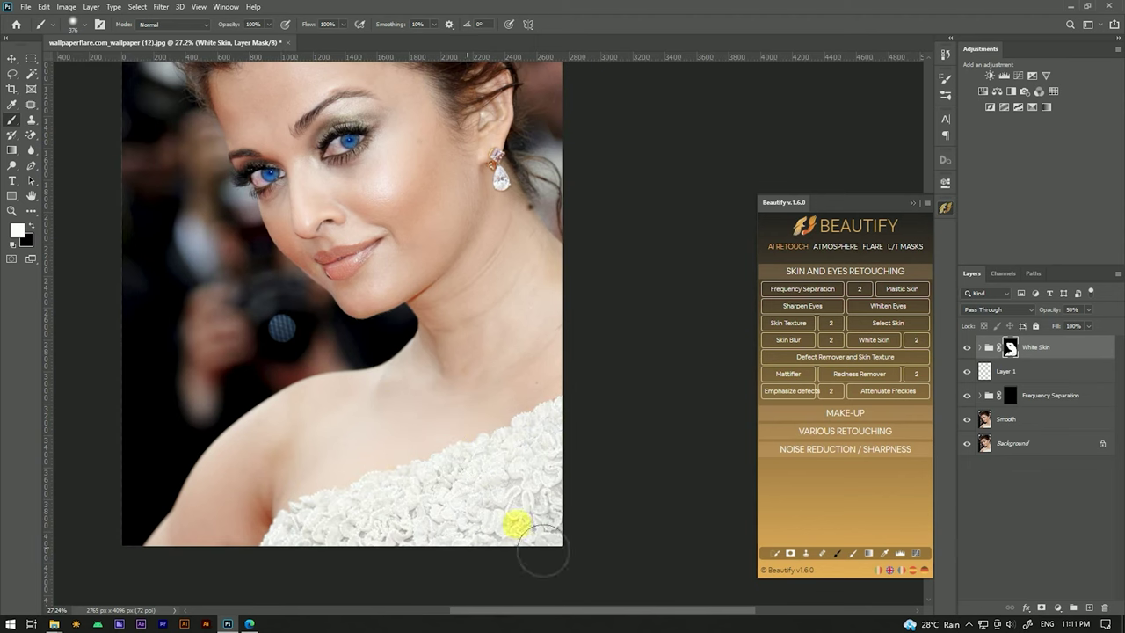
scroll(495, 431, "up", 1)
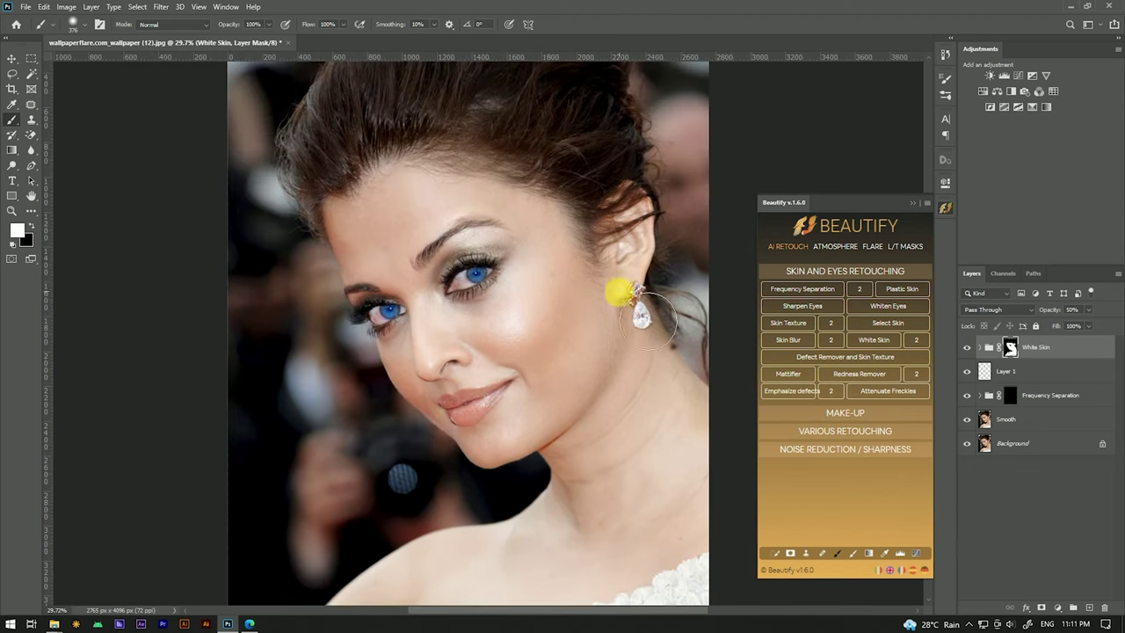
left_click_drag(424, 202, 465, 290)
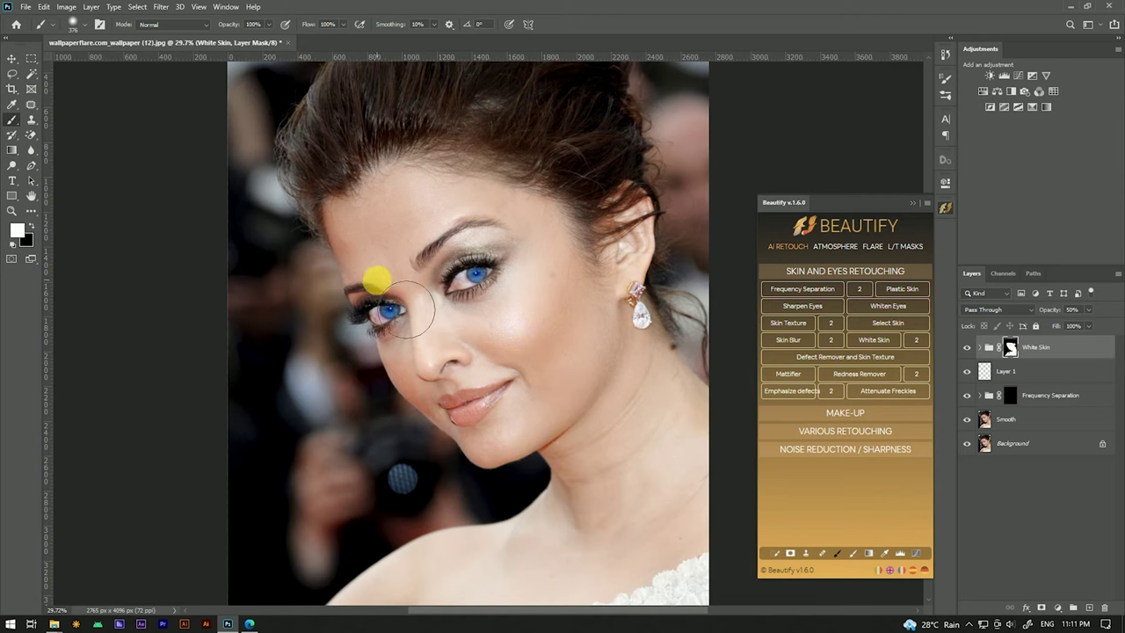
scroll(422, 201, "down", 2)
scroll(422, 201, "up", 2)
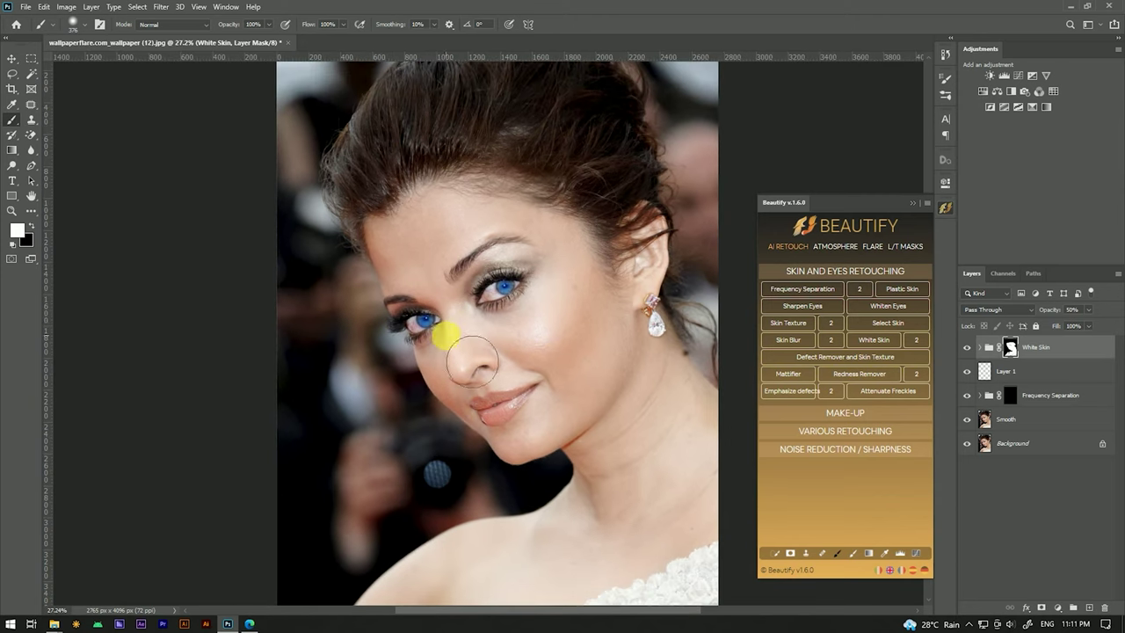
scroll(445, 335, "down", 2)
scroll(427, 289, "down", 1)
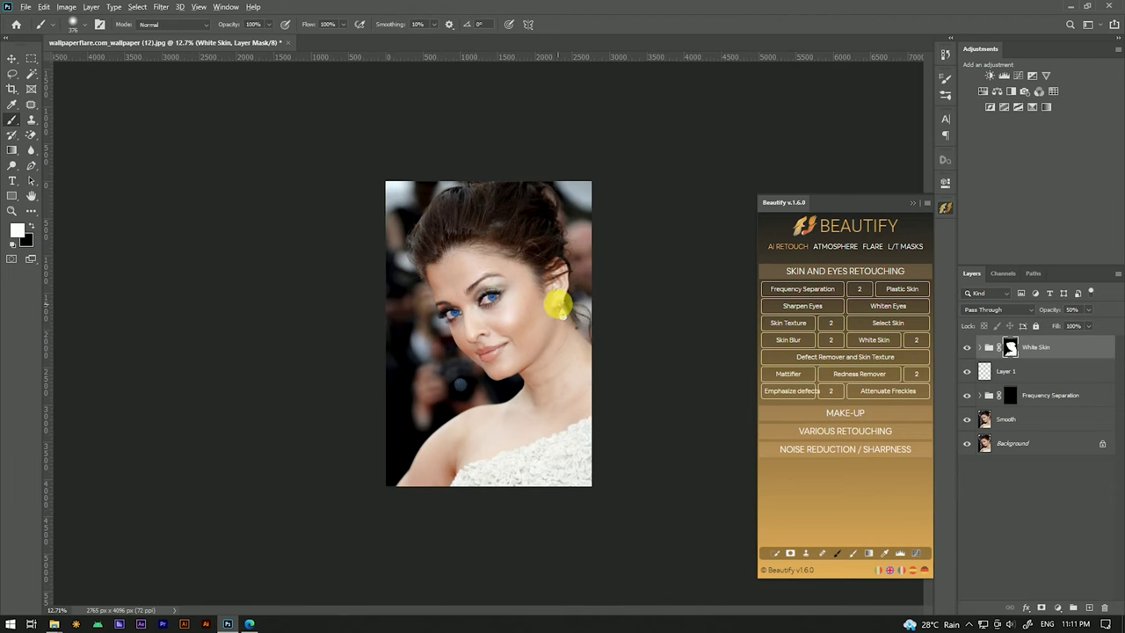
scroll(562, 290, "up", 2)
scroll(492, 222, "down", 2)
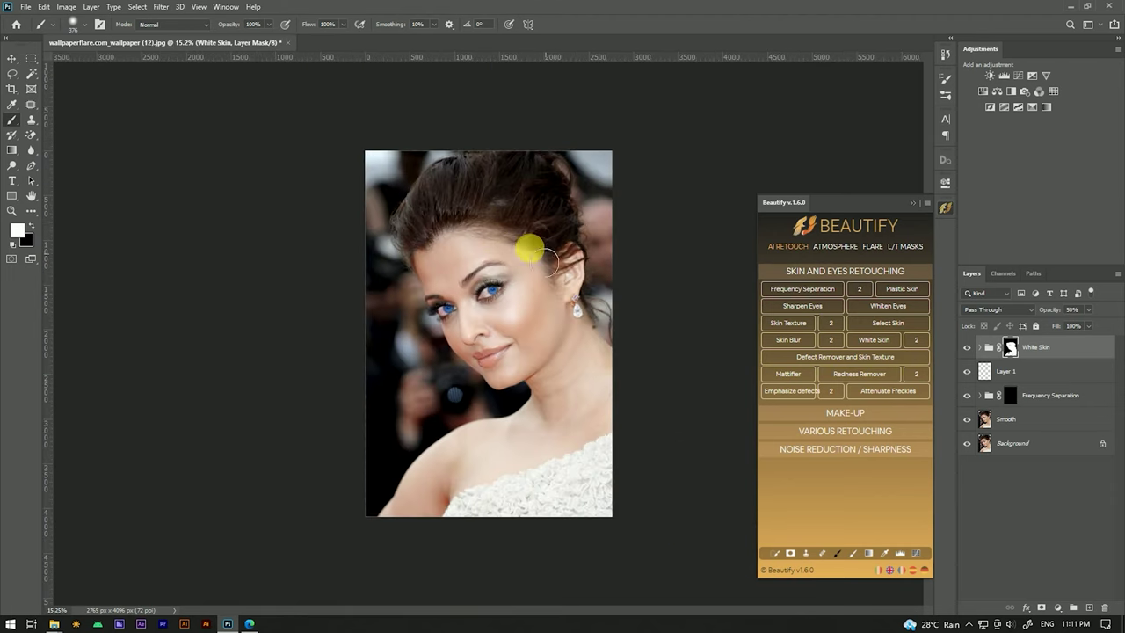
scroll(549, 242, "up", 1)
scroll(518, 211, "up", 1)
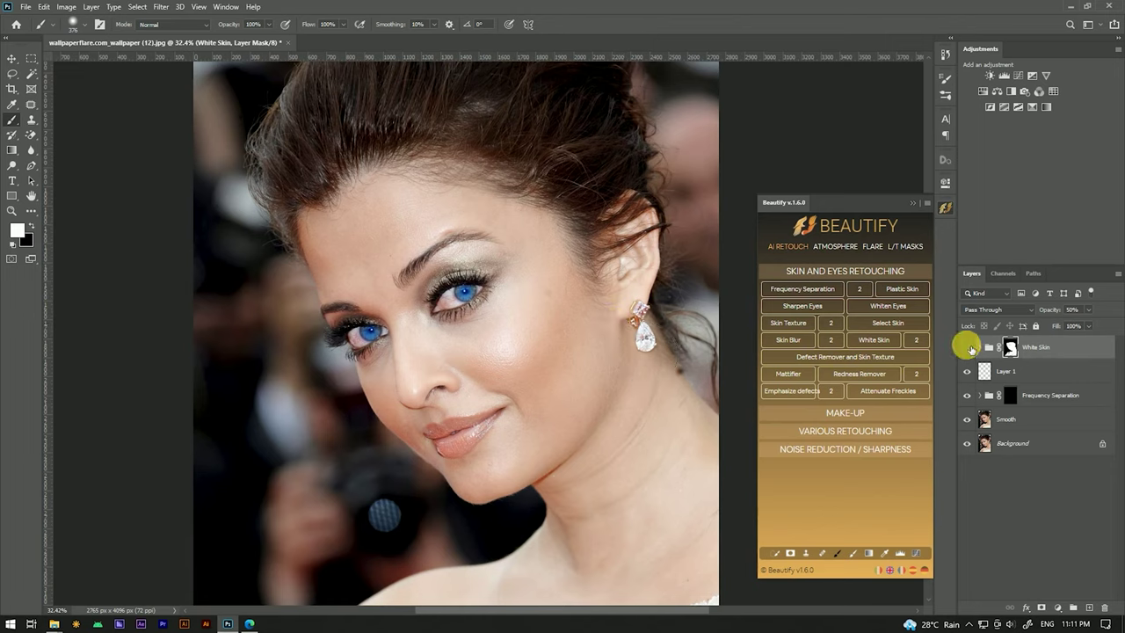
Toggle the White Skin group's visibility twice to compare before and after.
left_click(967, 347)
left_click(967, 347)
left_click(966, 347)
left_click(967, 347)
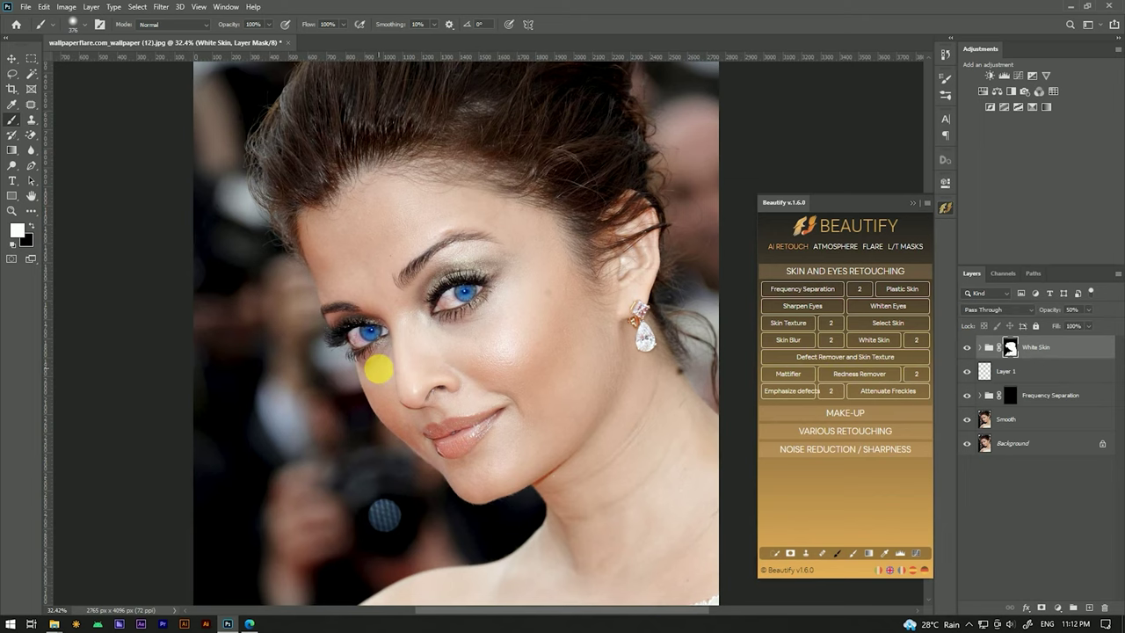
scroll(531, 503, "down", 3)
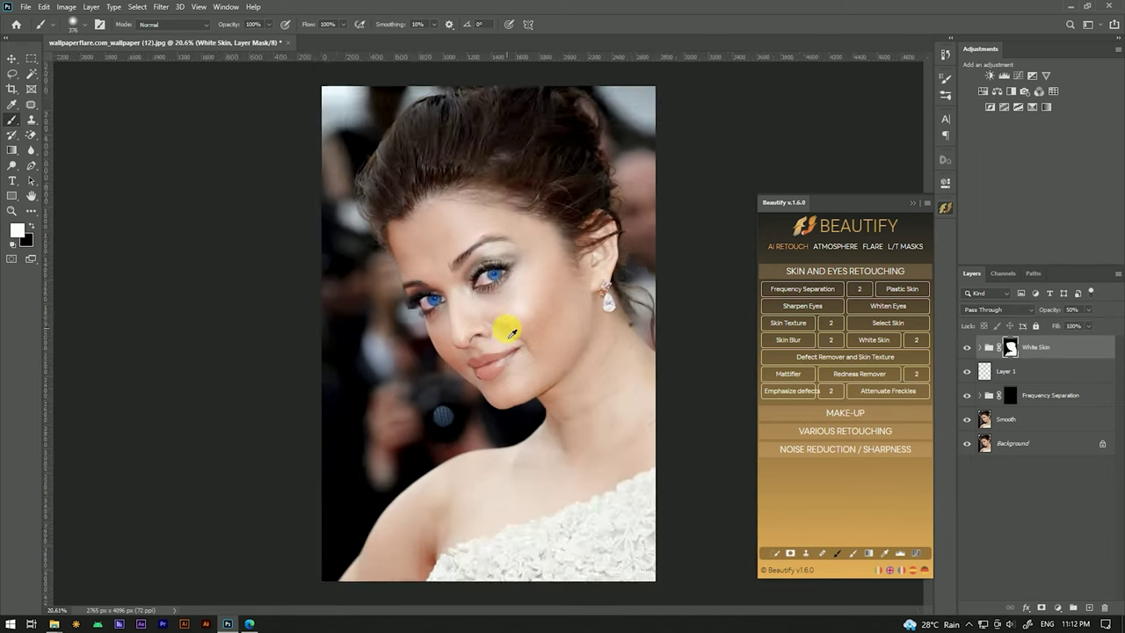
scroll(553, 289, "up", 3)
scroll(301, 360, "up", 2)
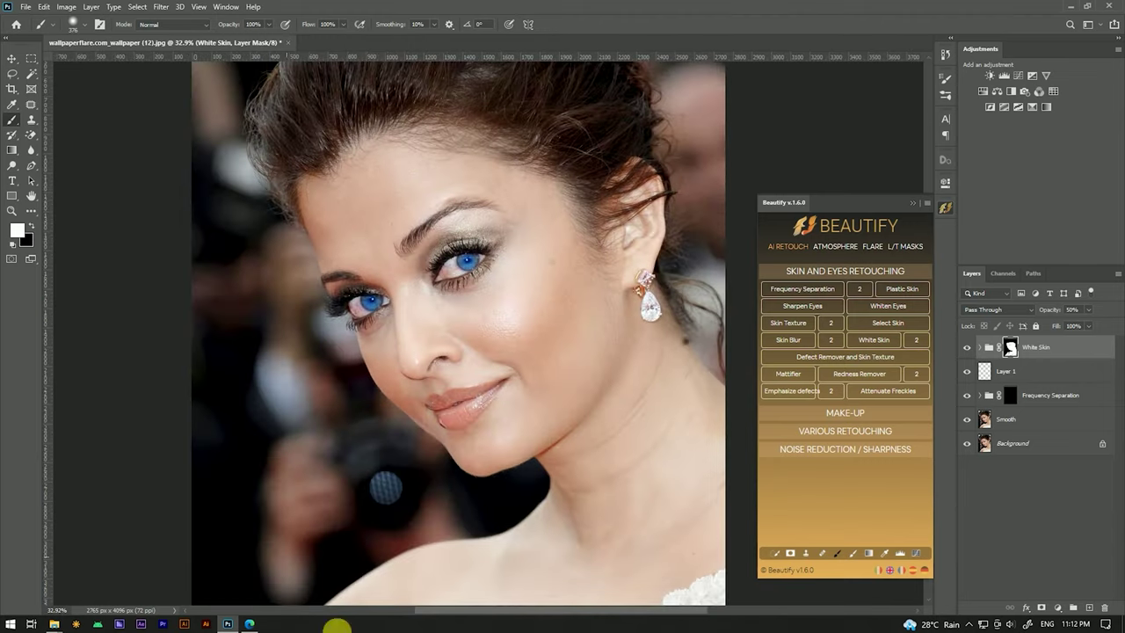
scroll(448, 427, "down", 2)
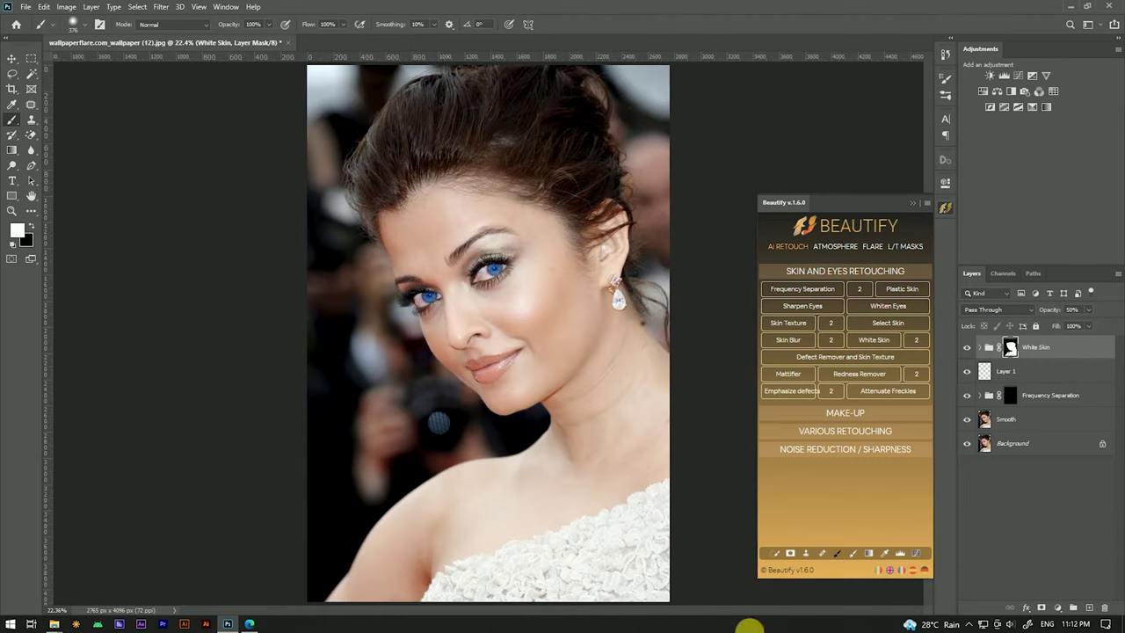
Collapse Beautify and add a Channel Mixer layer with Blue output at Green +5, Blue +100.
left_click(920, 204)
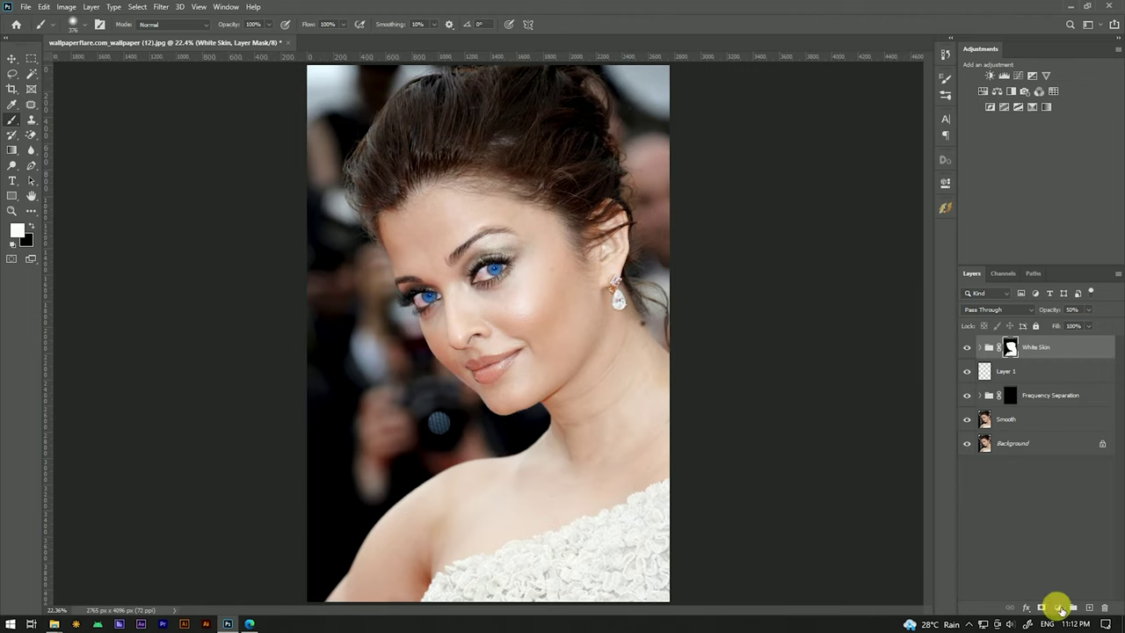
left_click(1058, 607)
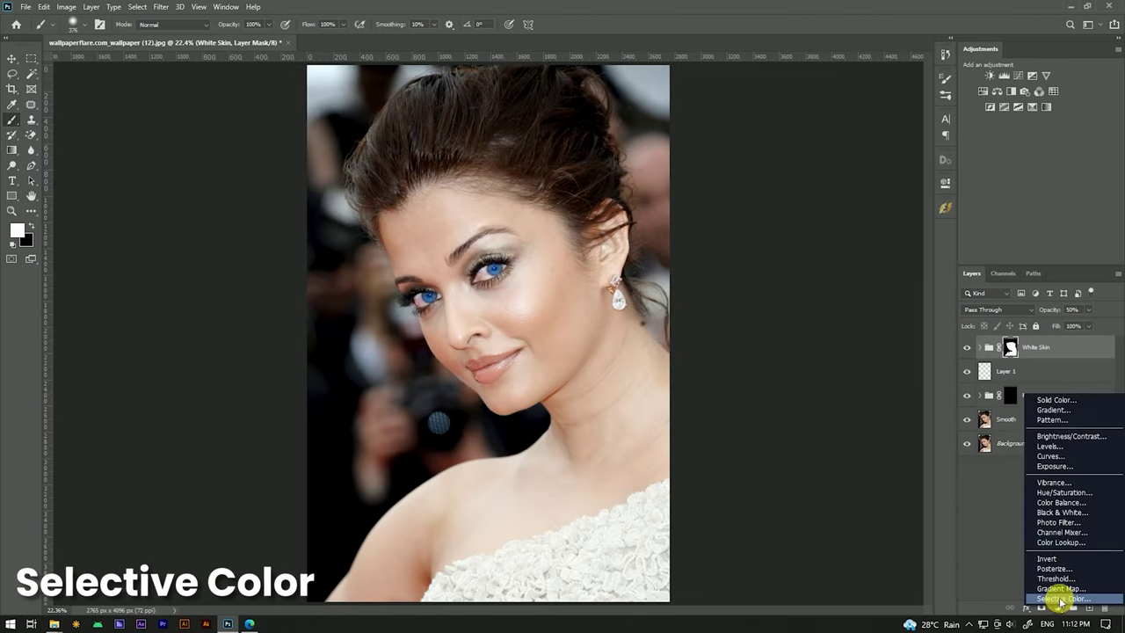
left_click(1057, 535)
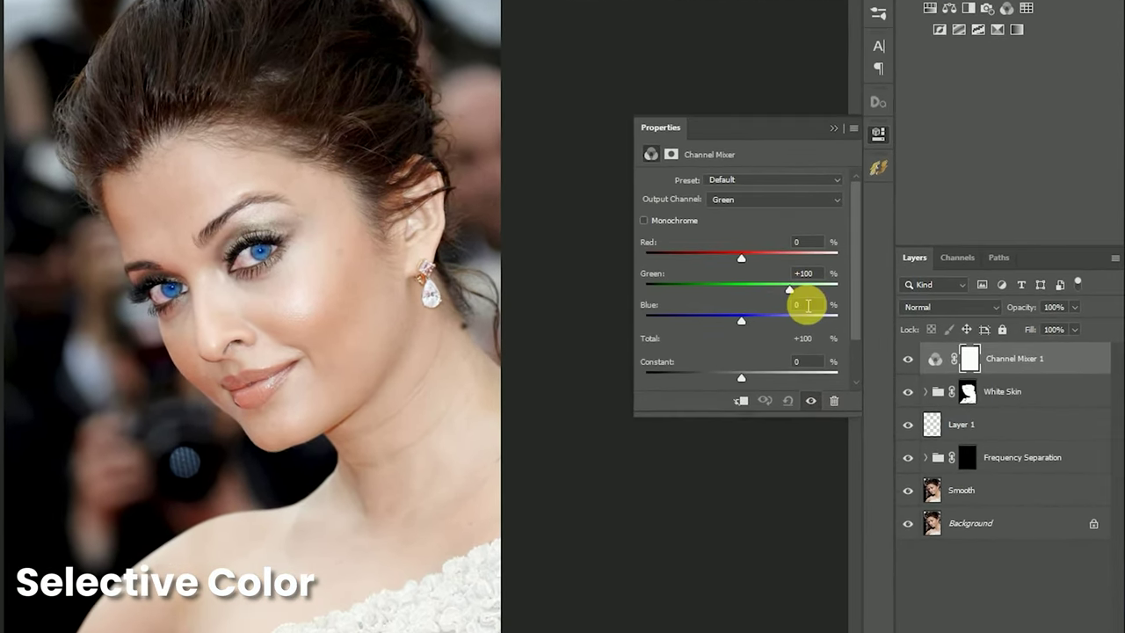
left_click(733, 200)
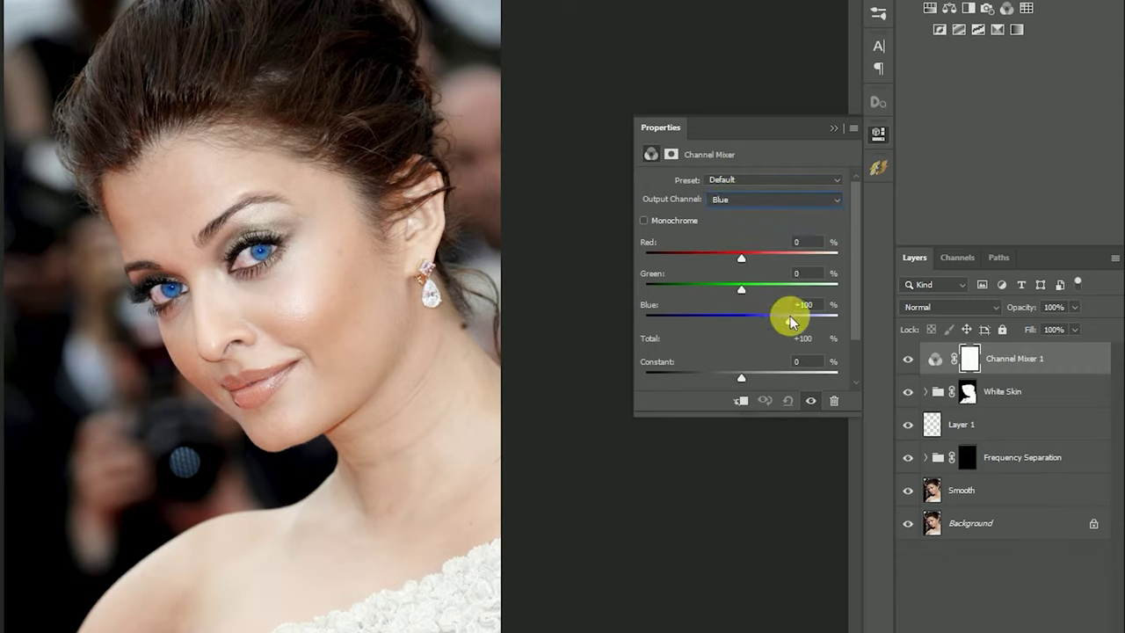
left_click_drag(743, 289, 748, 290)
left_click_drag(745, 290, 744, 290)
left_click(810, 274)
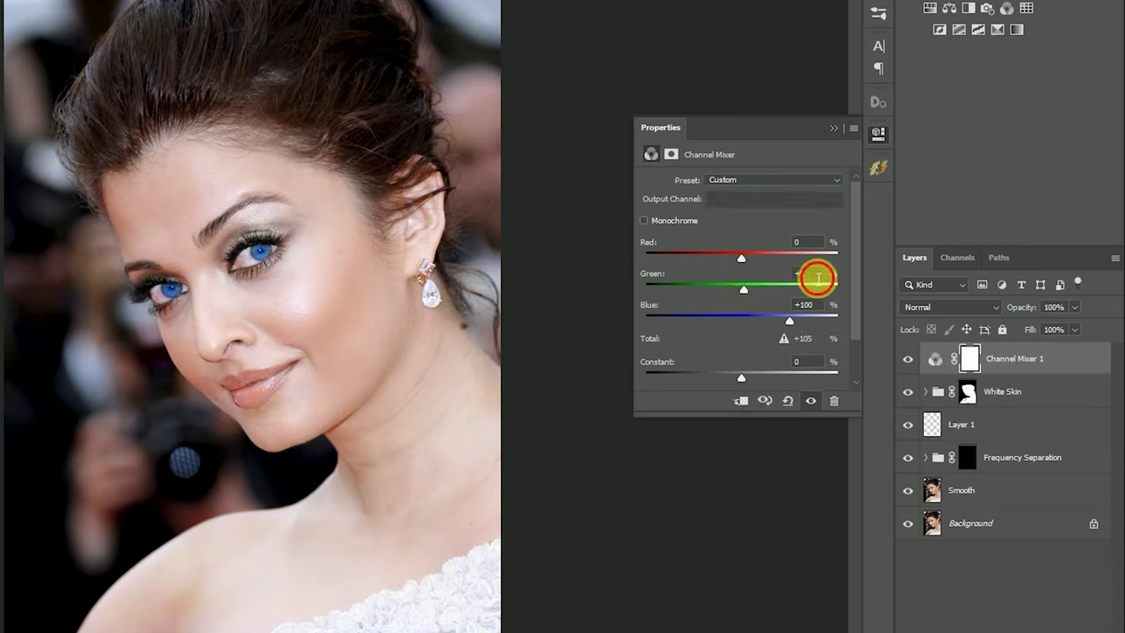
left_click(822, 243)
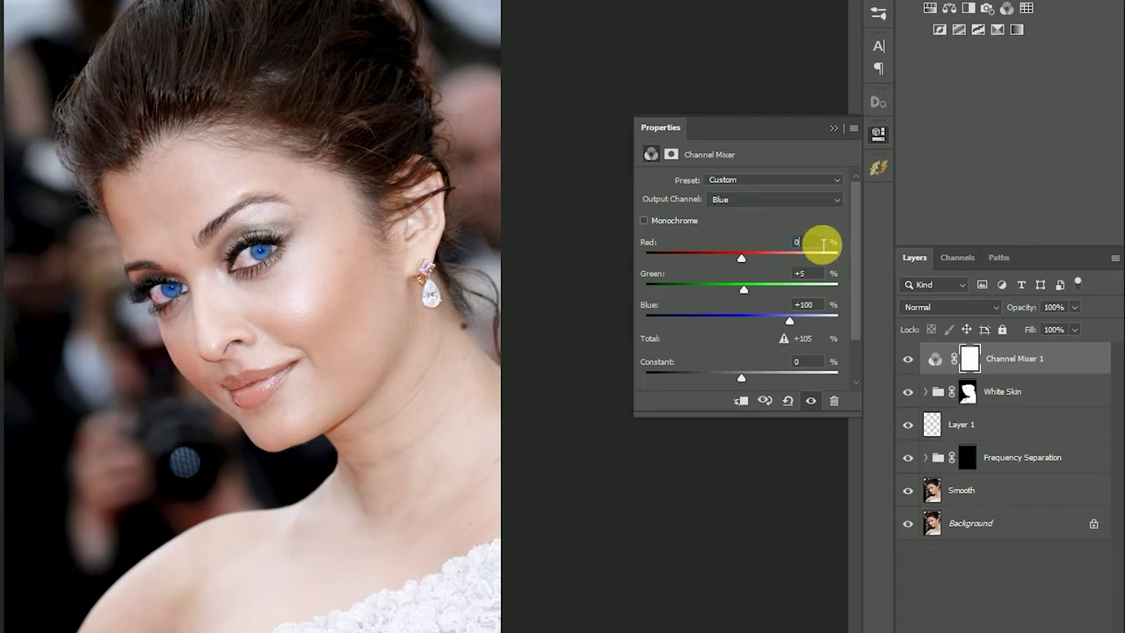
left_click(835, 130)
left_click(1002, 628)
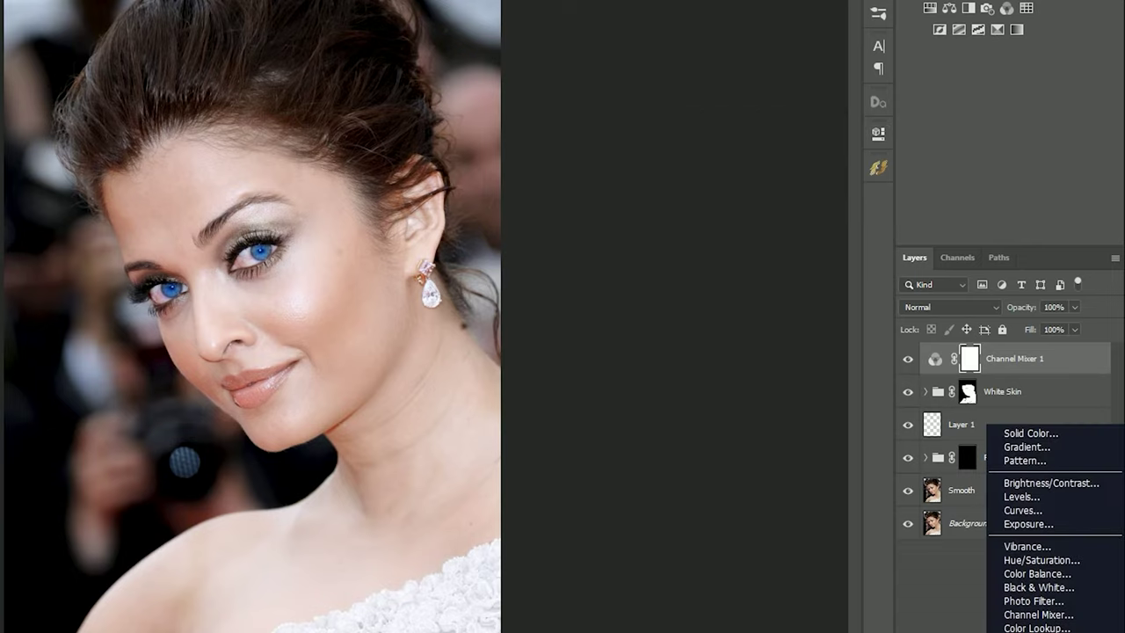
Add a Selective Color layer with Cyans set to Cyan −20% and Black +22%.
left_click(1032, 631)
left_click(719, 198)
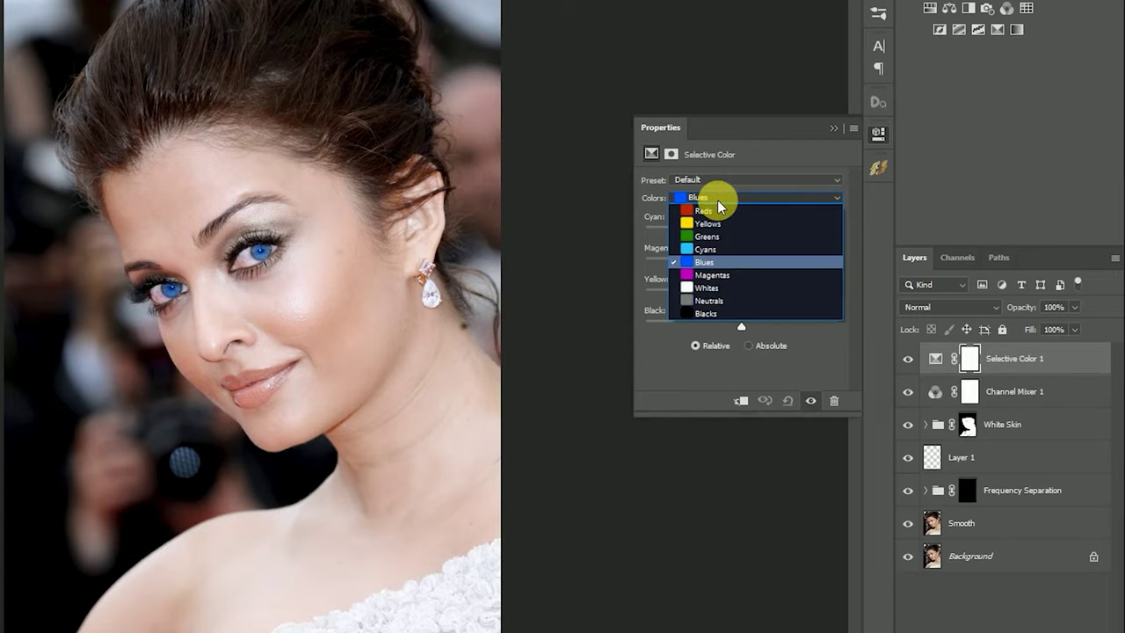
left_click(718, 248)
mouse_move(740, 234)
left_mouse_down()
mouse_move(706, 232)
mouse_move(729, 229)
left_mouse_up()
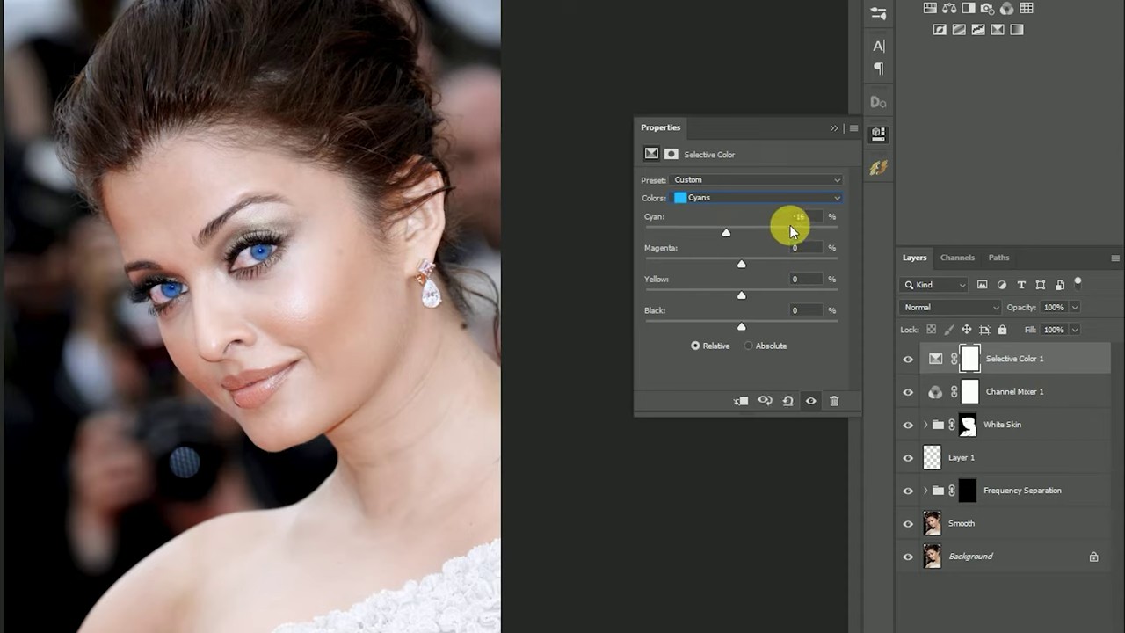
key("Down")
key("Down")
key("Down")
key("Down")
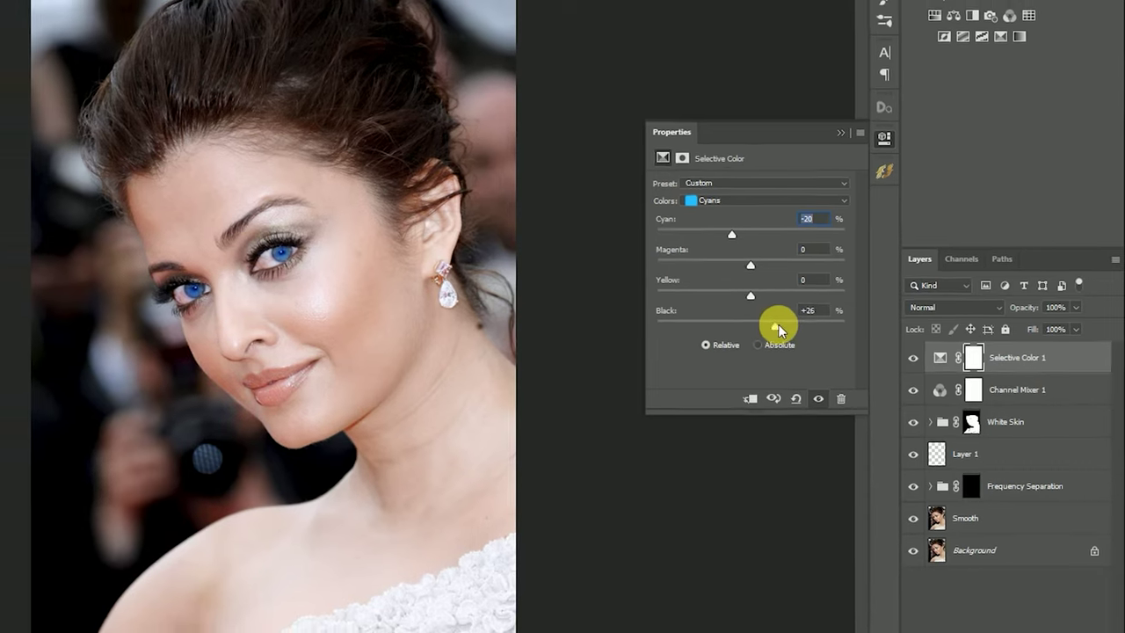
left_click_drag(770, 329, 763, 329)
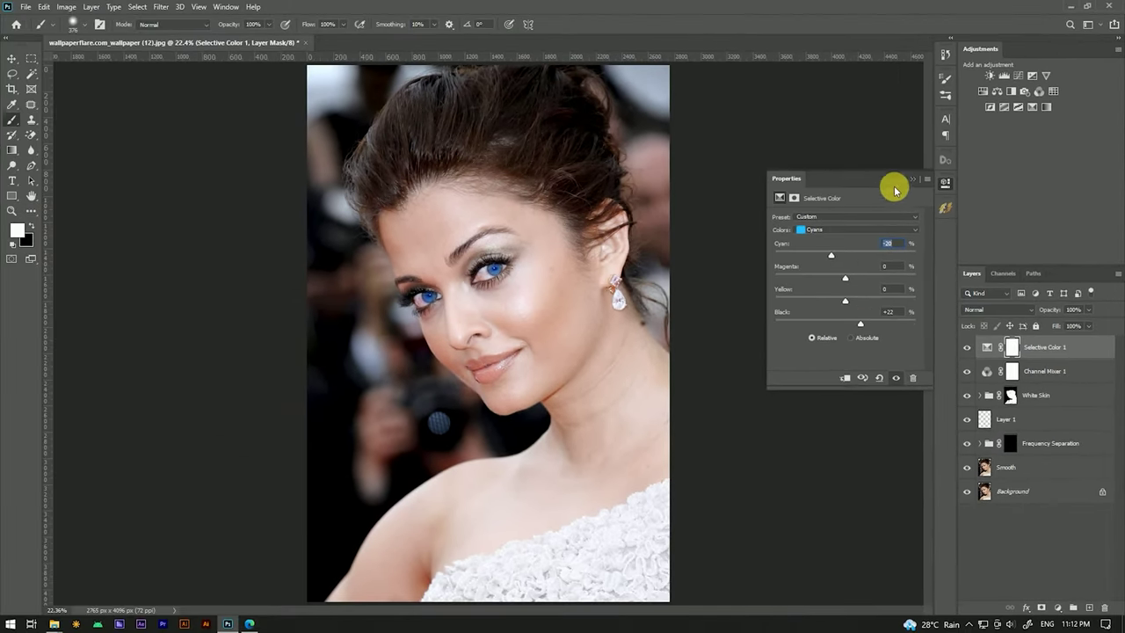
left_click(903, 173)
Add a Brightness/Contrast adjustment layer with Contrast 15 and Brightness left at 0.
key("ctrl+minus")
left_click(1054, 619)
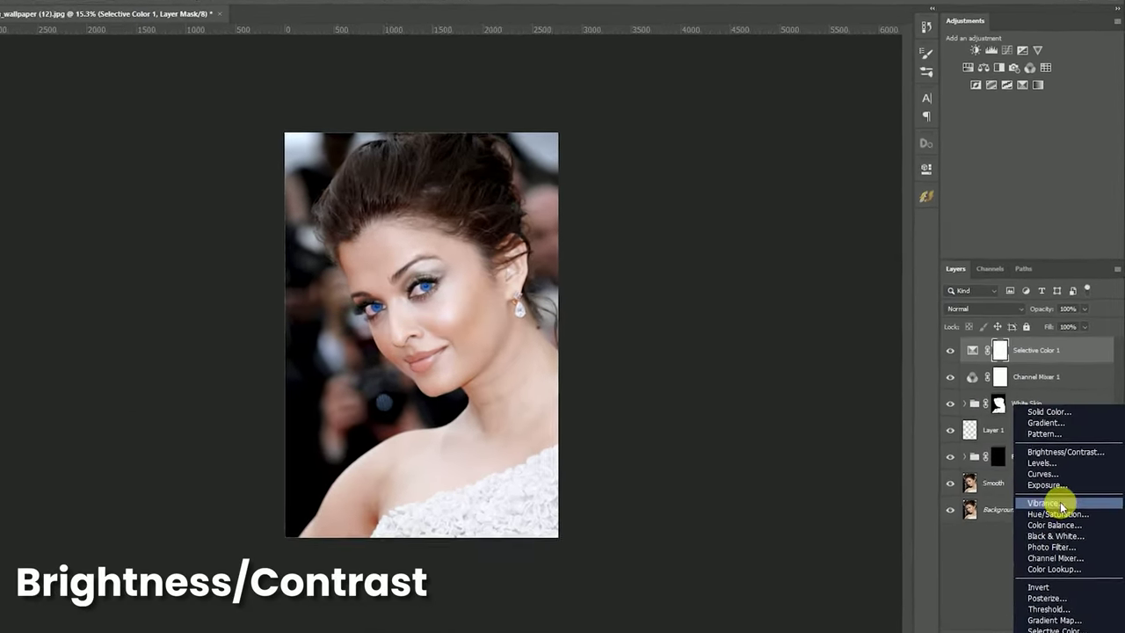
left_click(1031, 489)
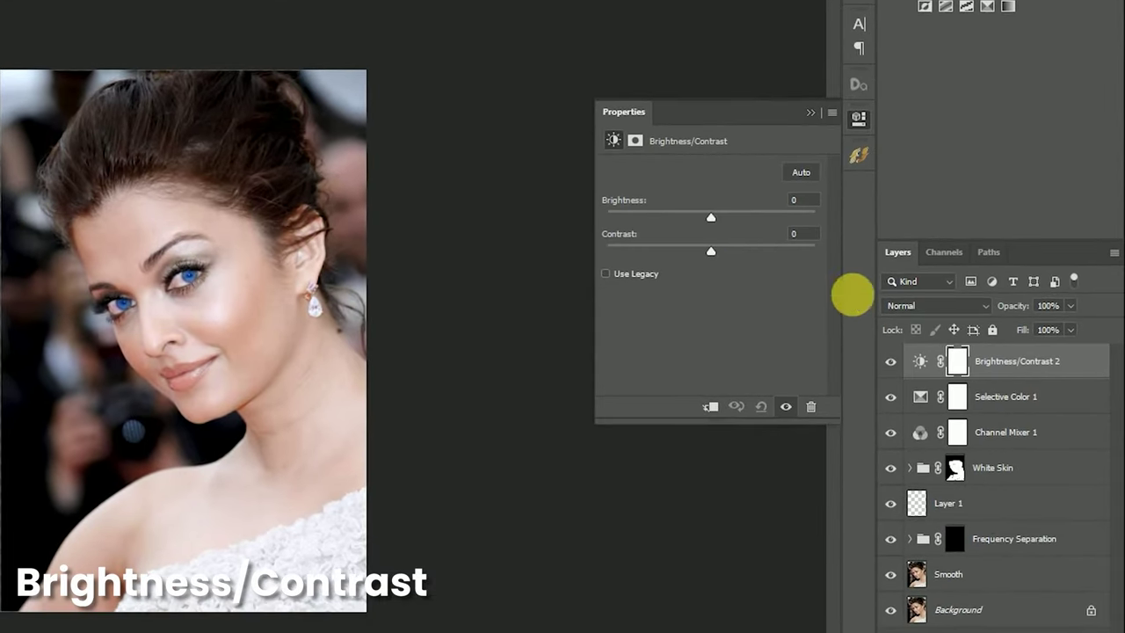
left_click_drag(711, 251, 726, 253)
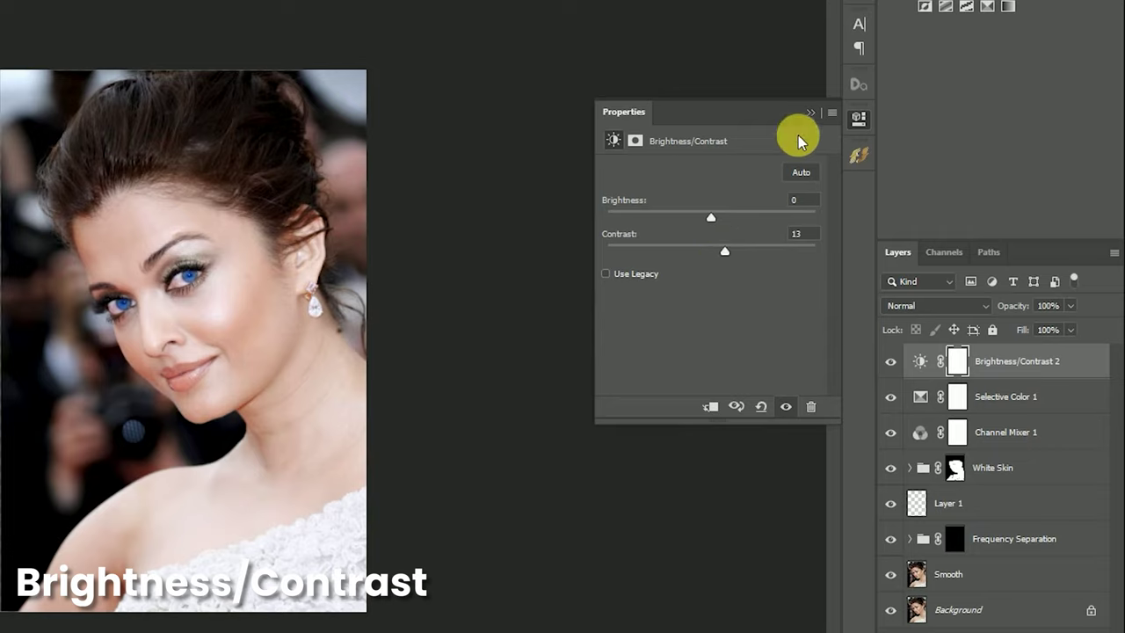
left_click(802, 234)
type("1")
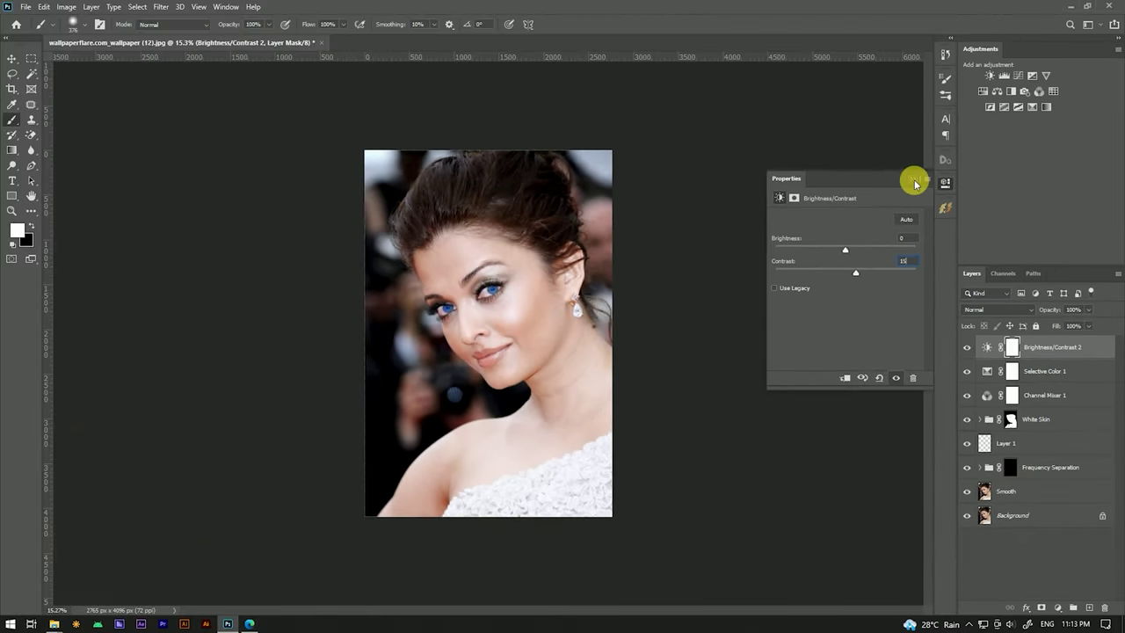
left_click(918, 174)
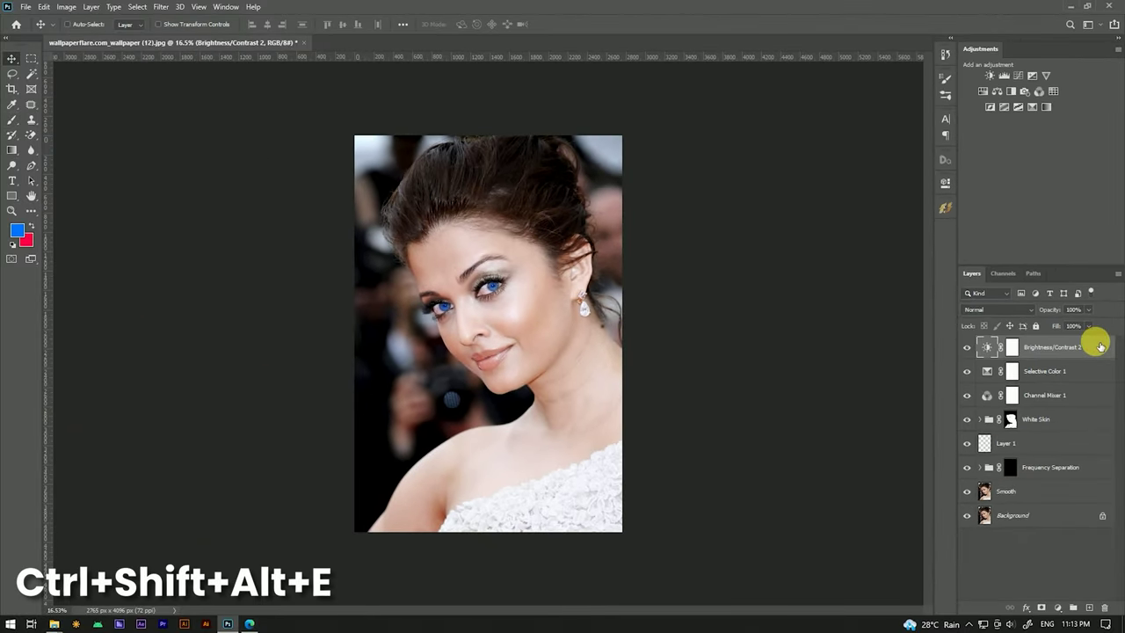
Stamp visible layers into Layer 2, convert it to a smart object, and launch Camera Raw Filter.
key("ctrl+shift+alt+e")
right_click(1032, 352)
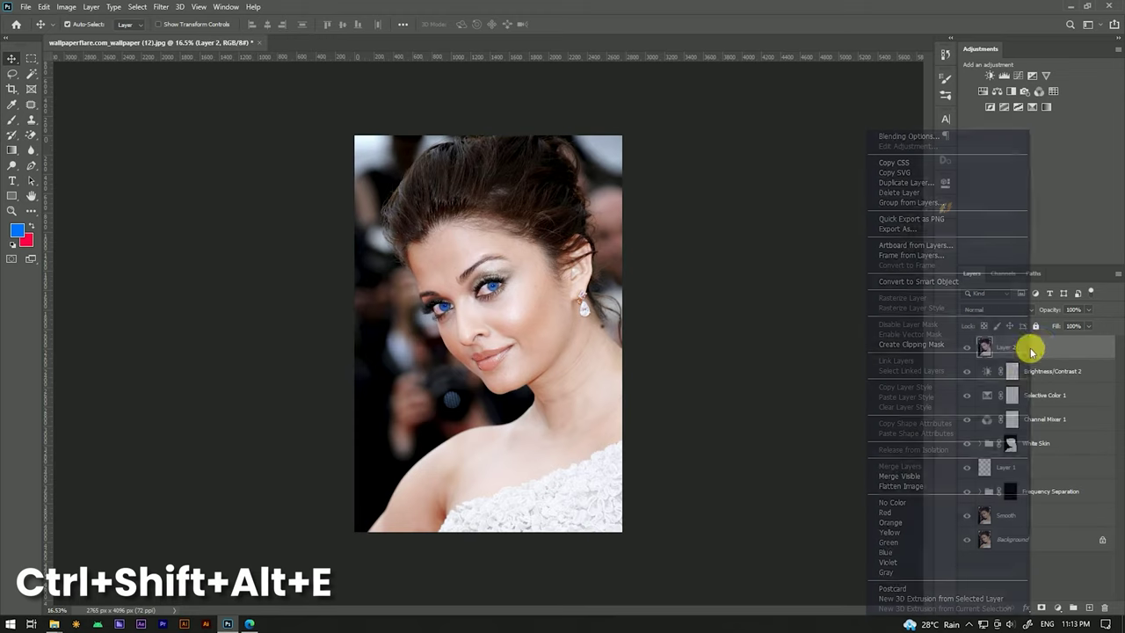
right_click(1033, 350)
left_click(936, 281)
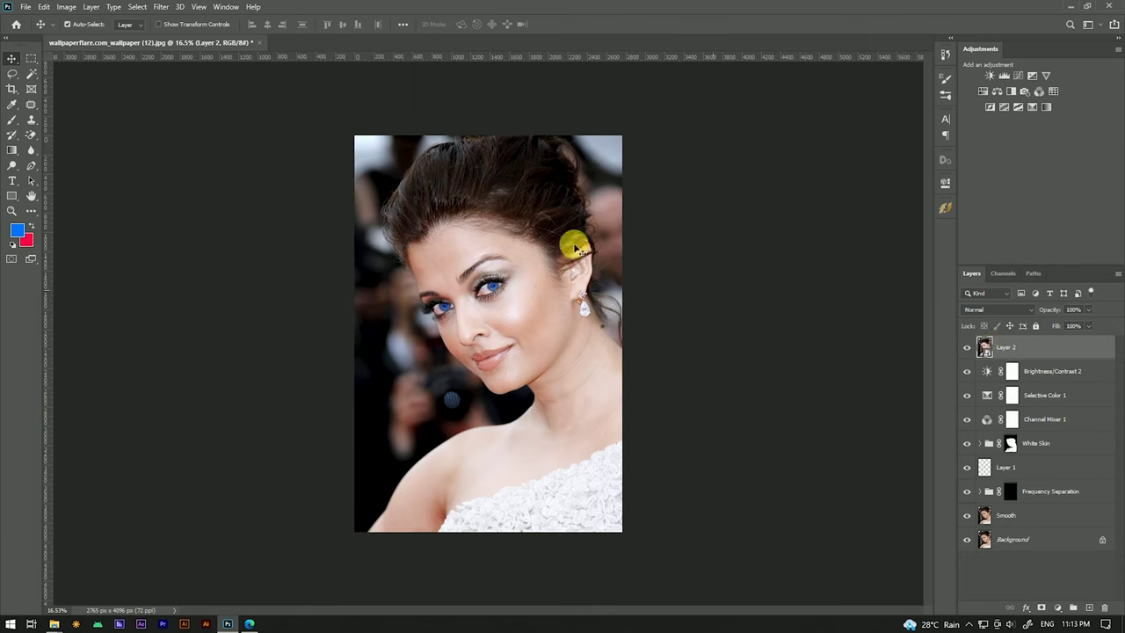
left_click(159, 7)
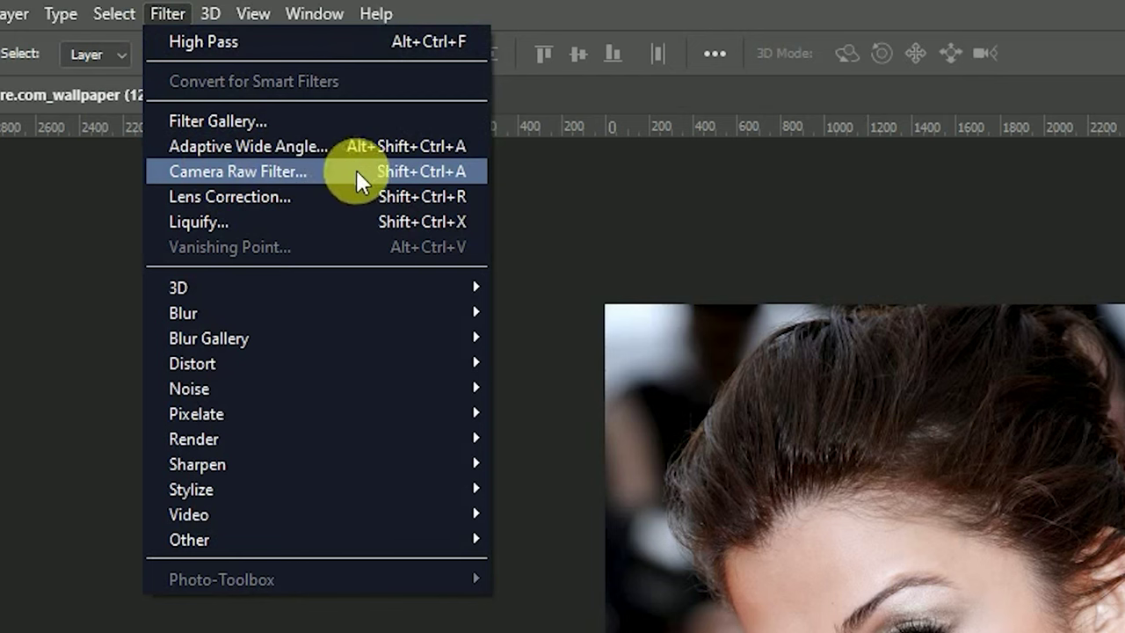
left_click(386, 172)
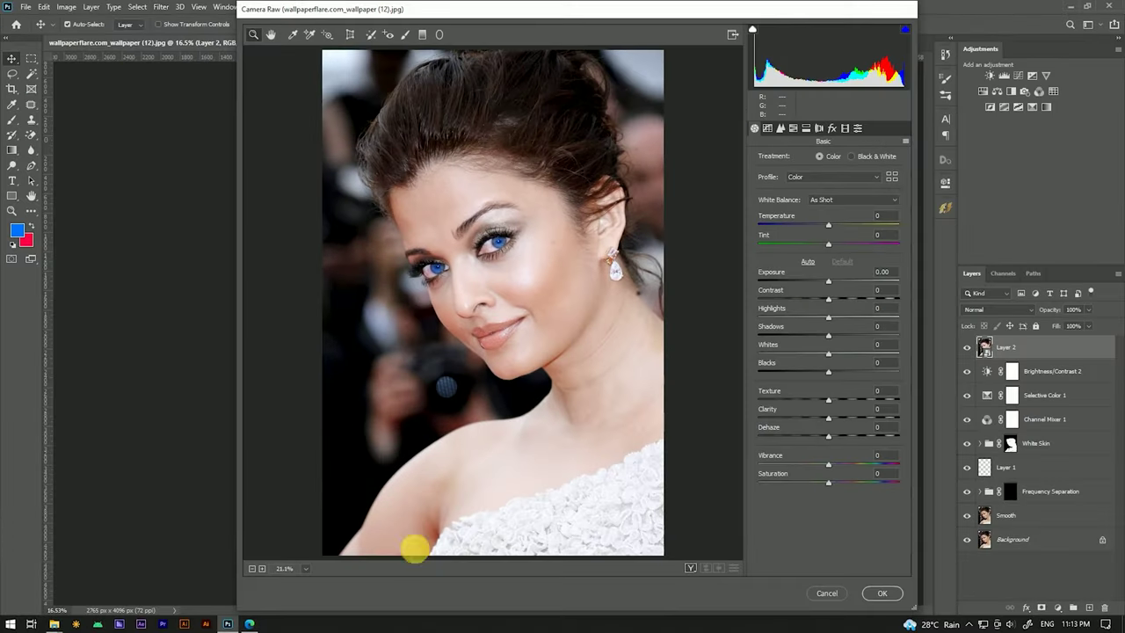
Nudge temperature and contrast, and add a -65 vignette in the Effects settings.
left_click_drag(826, 230, 822, 228)
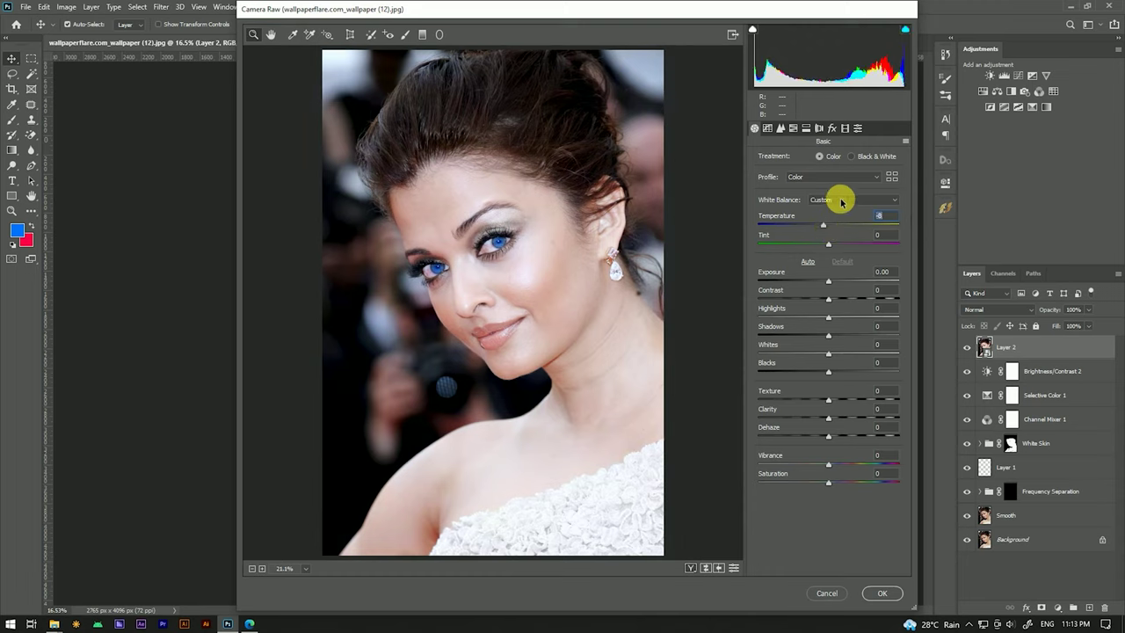
left_click(867, 294)
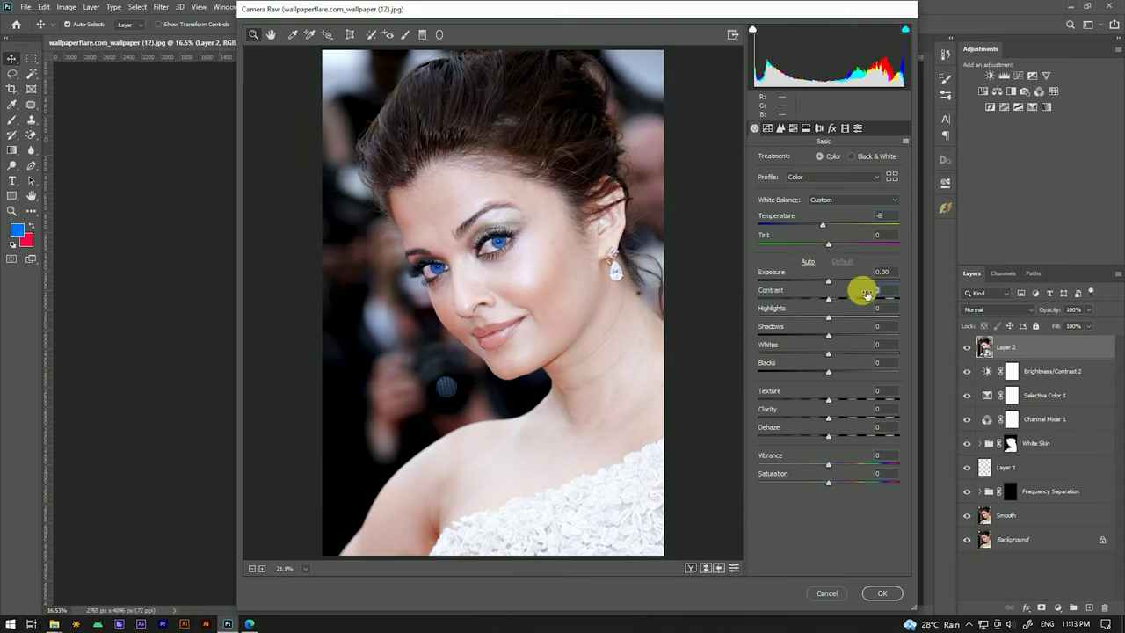
left_click(833, 129)
mouse_move(828, 279)
left_mouse_down()
mouse_move(786, 280)
mouse_move(798, 283)
left_mouse_up()
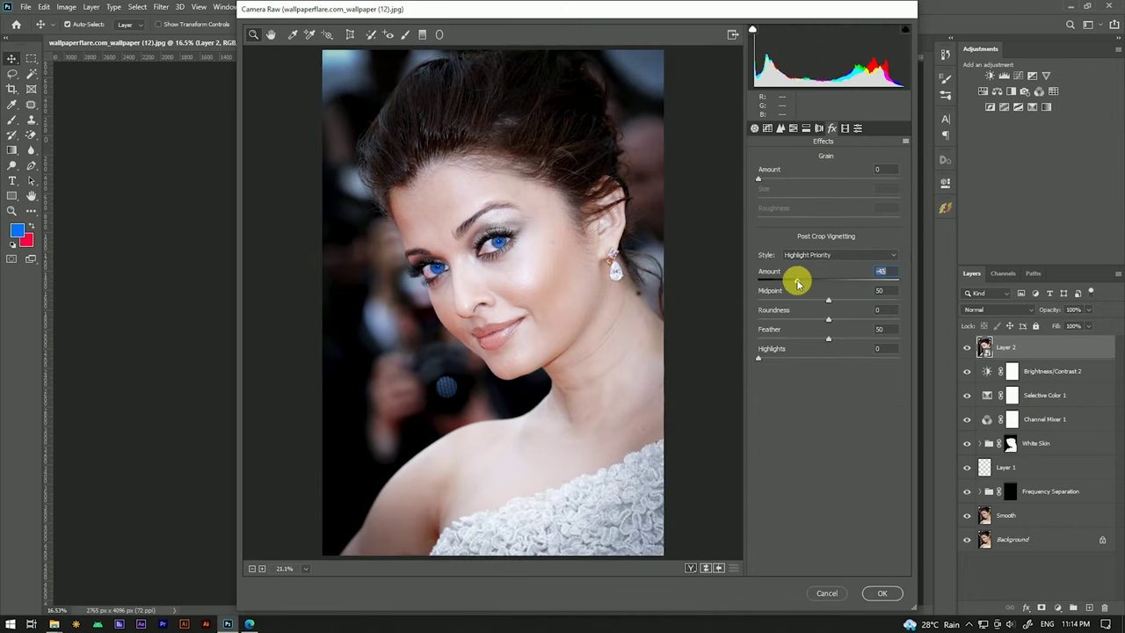
left_click(753, 129)
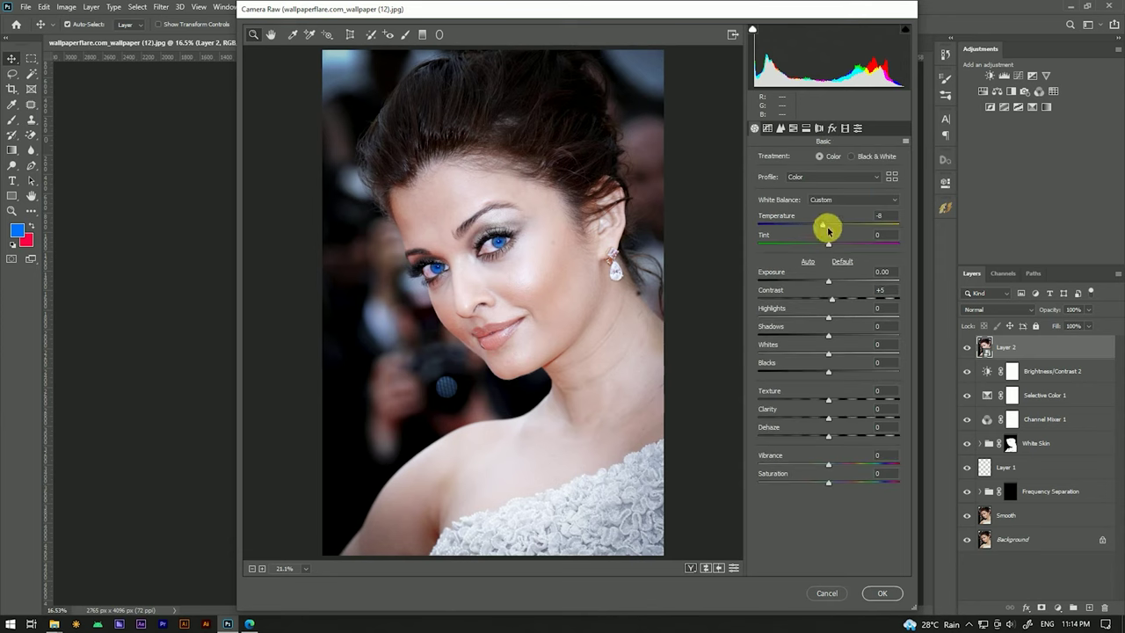
Set Temperature to -10 and shift Calibration's Blue Primary Hue to -12.
left_click(880, 216)
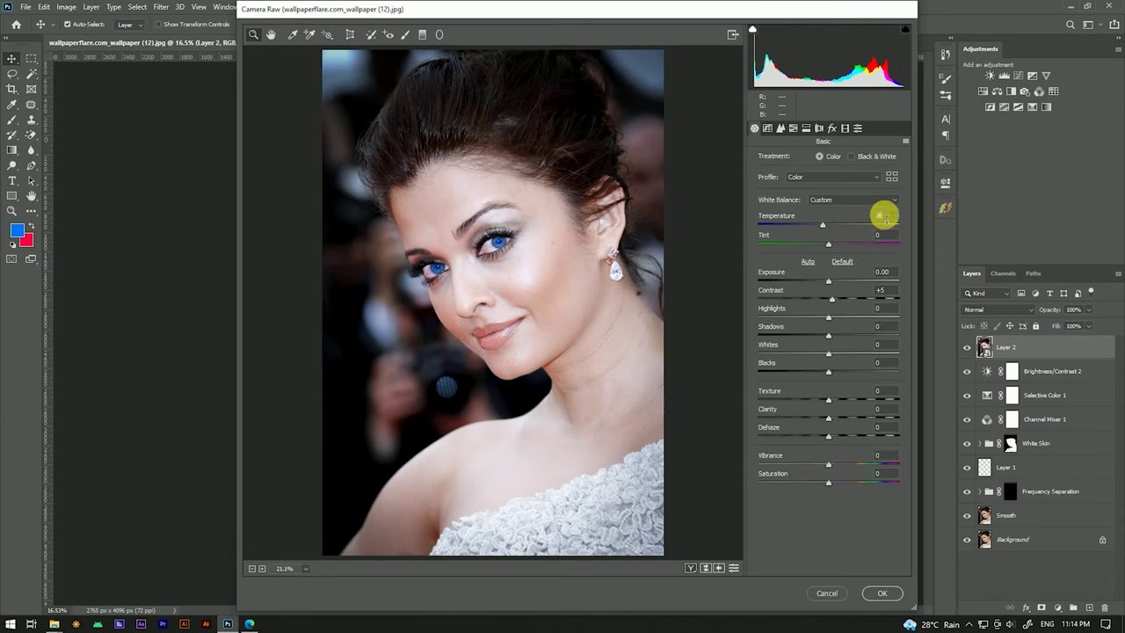
type("10")
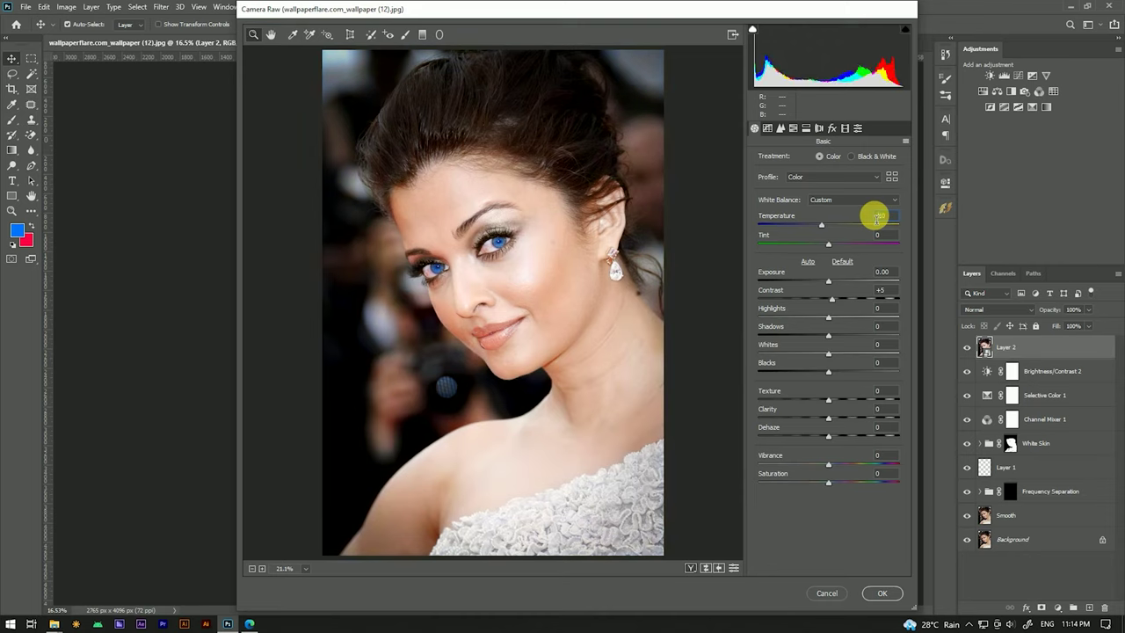
key("Return")
left_click(880, 272)
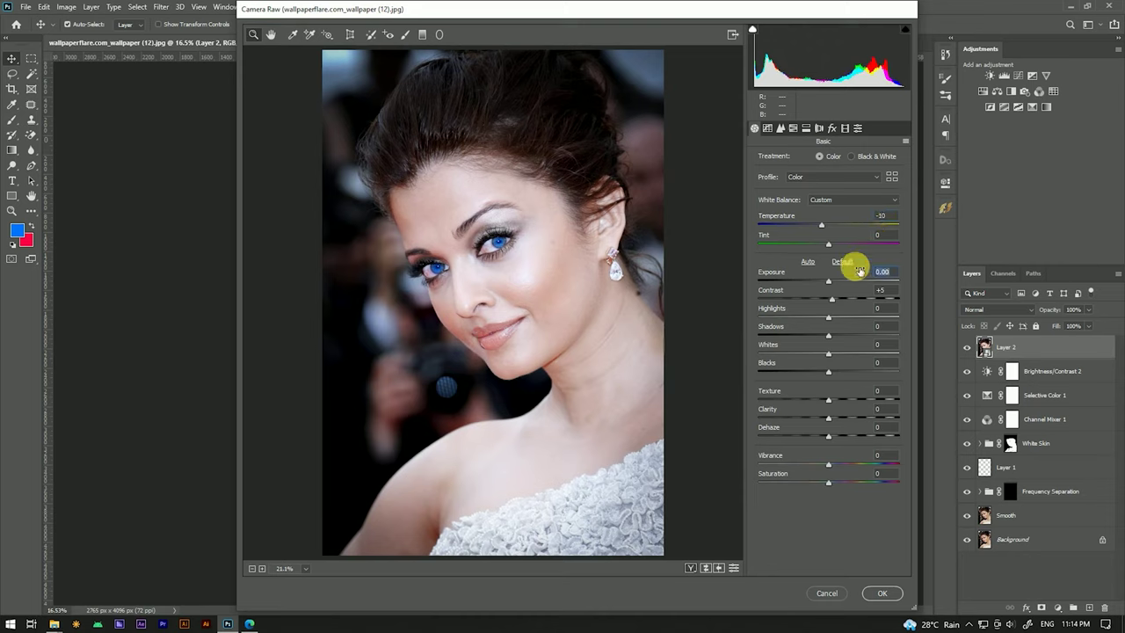
left_click(844, 128)
mouse_move(831, 348)
left_mouse_down()
mouse_move(821, 341)
mouse_move(829, 363)
left_mouse_up()
In Calibration, adjust Red and Blue Primary Hue and set Blue Primary Saturation to +18.
left_click(823, 349)
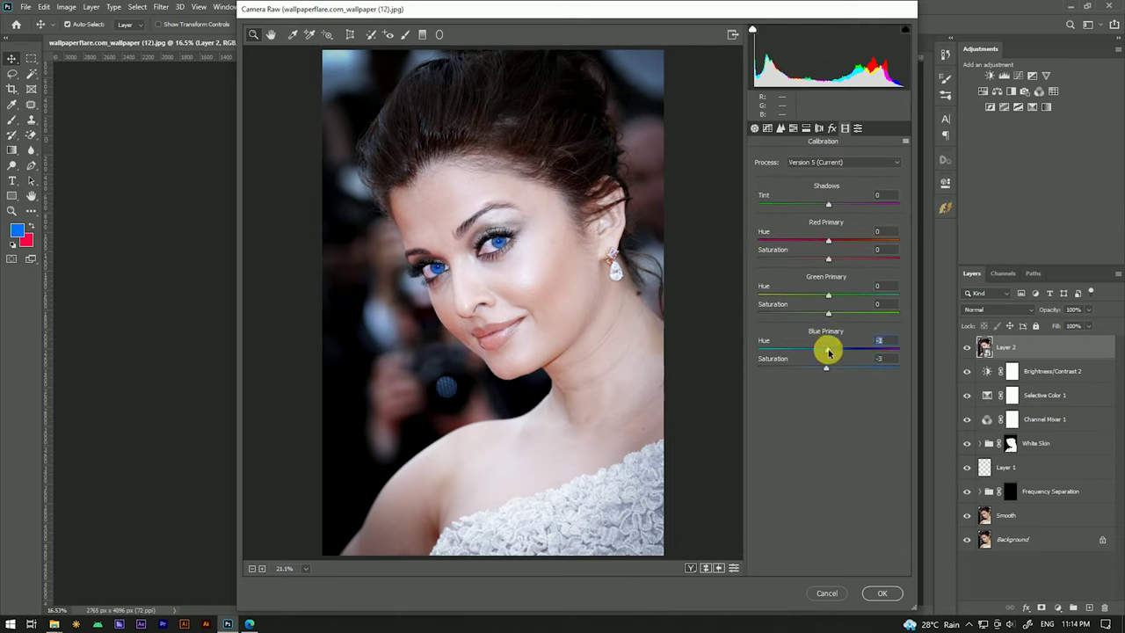
left_click(825, 241)
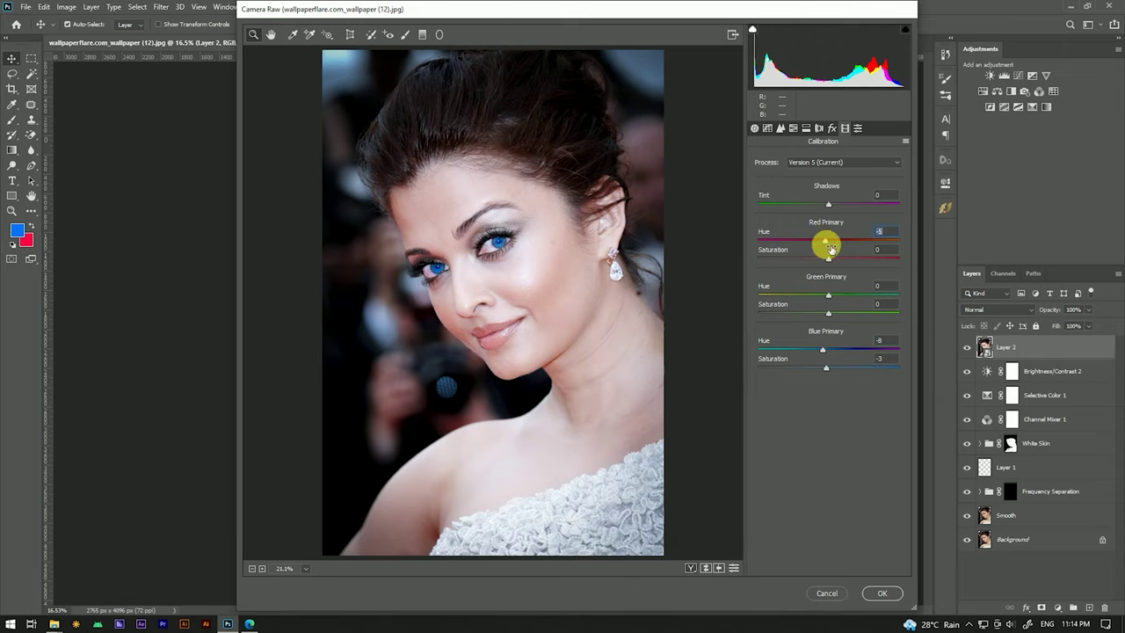
mouse_move(829, 361)
left_mouse_down()
mouse_move(859, 368)
mouse_move(849, 365)
left_mouse_up()
left_click_drag(535, 251, 490, 299)
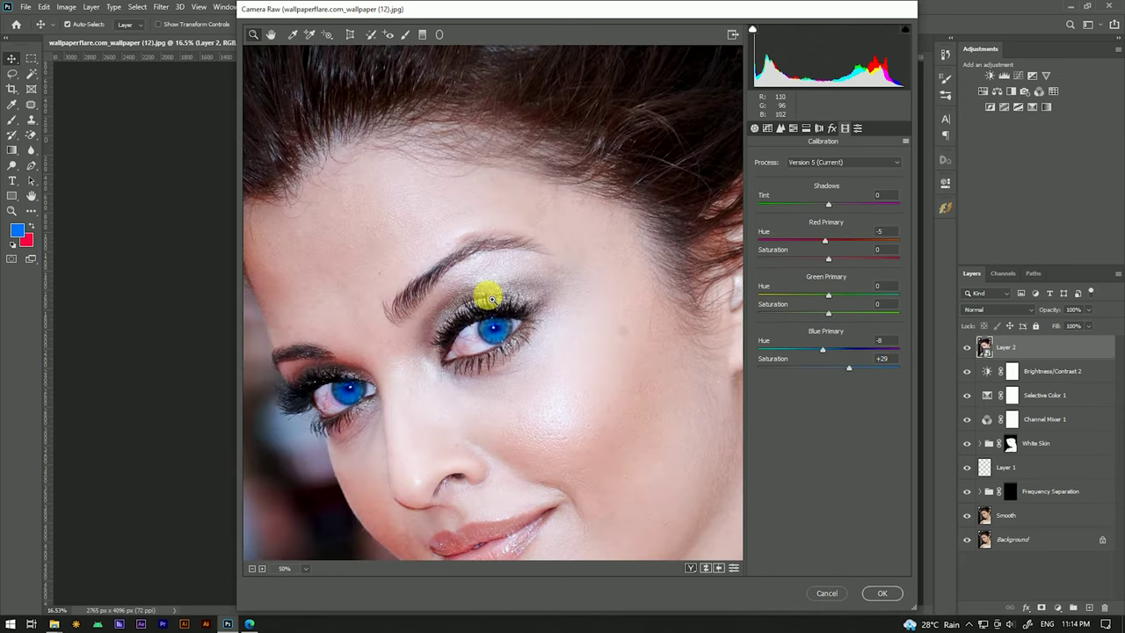
scroll(527, 303, "down", 3)
left_click_drag(848, 366, 803, 349)
left_click(484, 243)
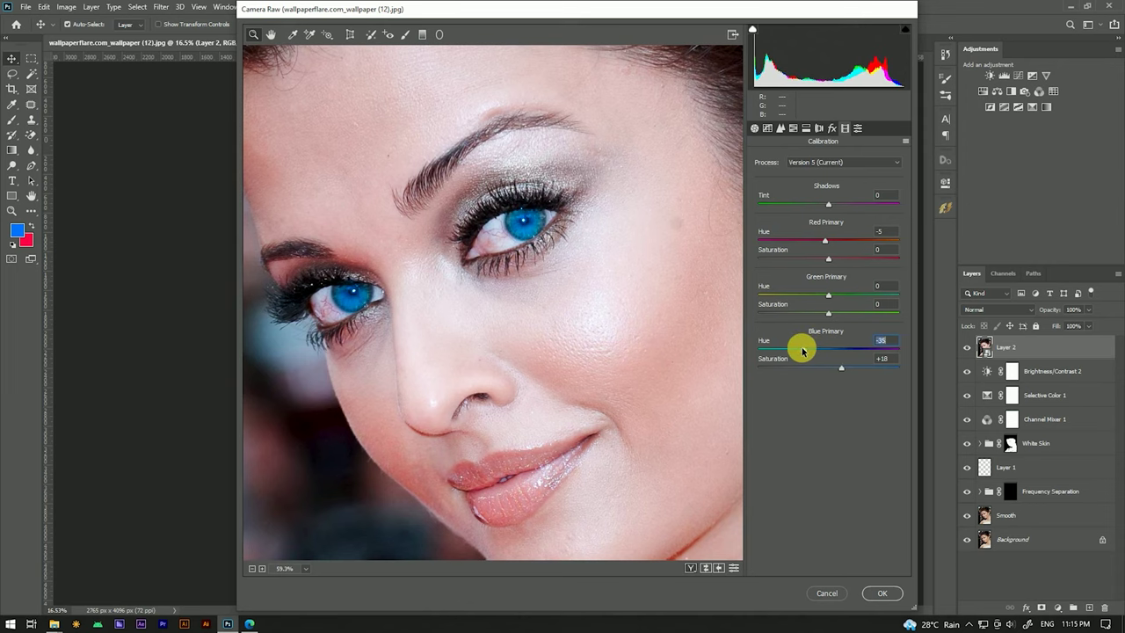
Set Detail's Sharpening Amount to 8 and apply the Camera Raw filter to Layer 2.
left_click(780, 128)
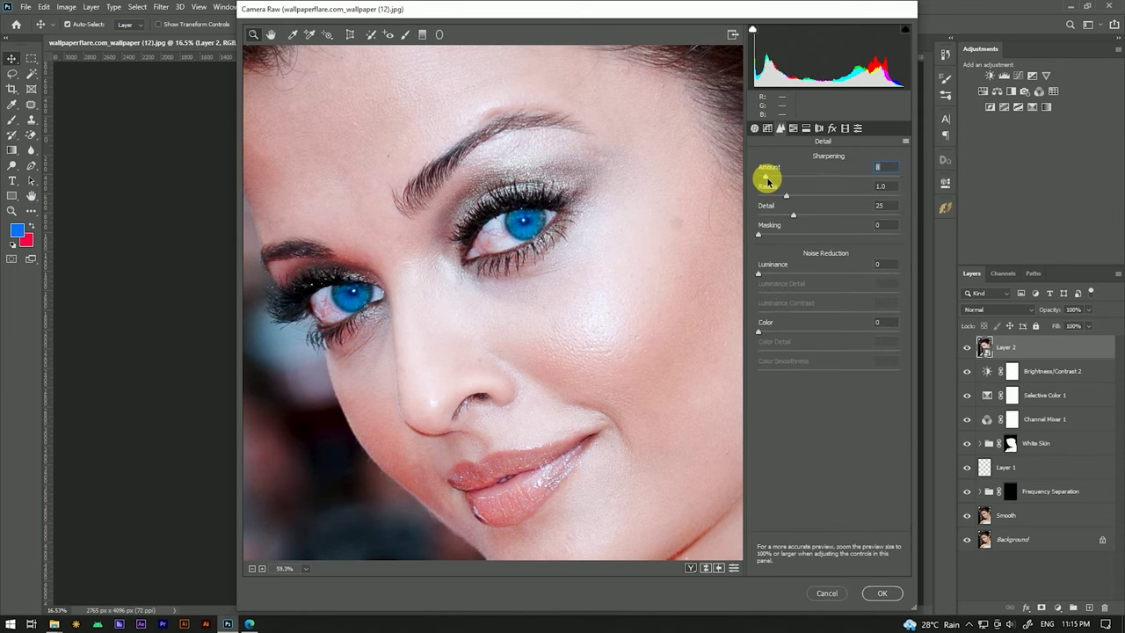
scroll(577, 246, "down", 1)
scroll(577, 251, "down", 1)
scroll(577, 251, "down", 1)
scroll(577, 251, "down", 1)
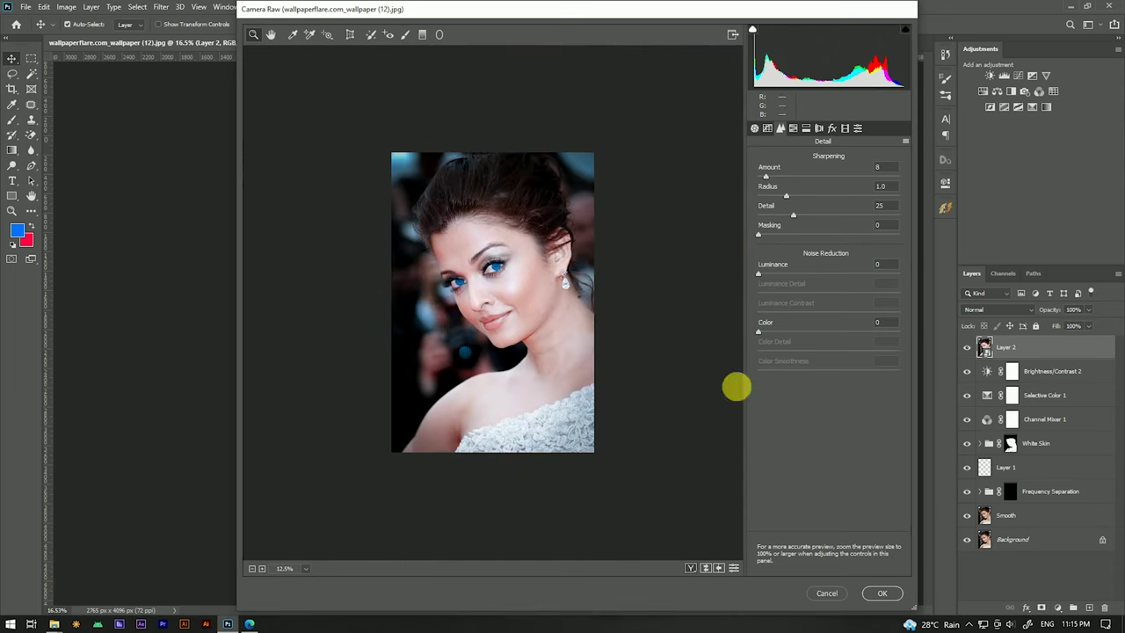
left_click(882, 592)
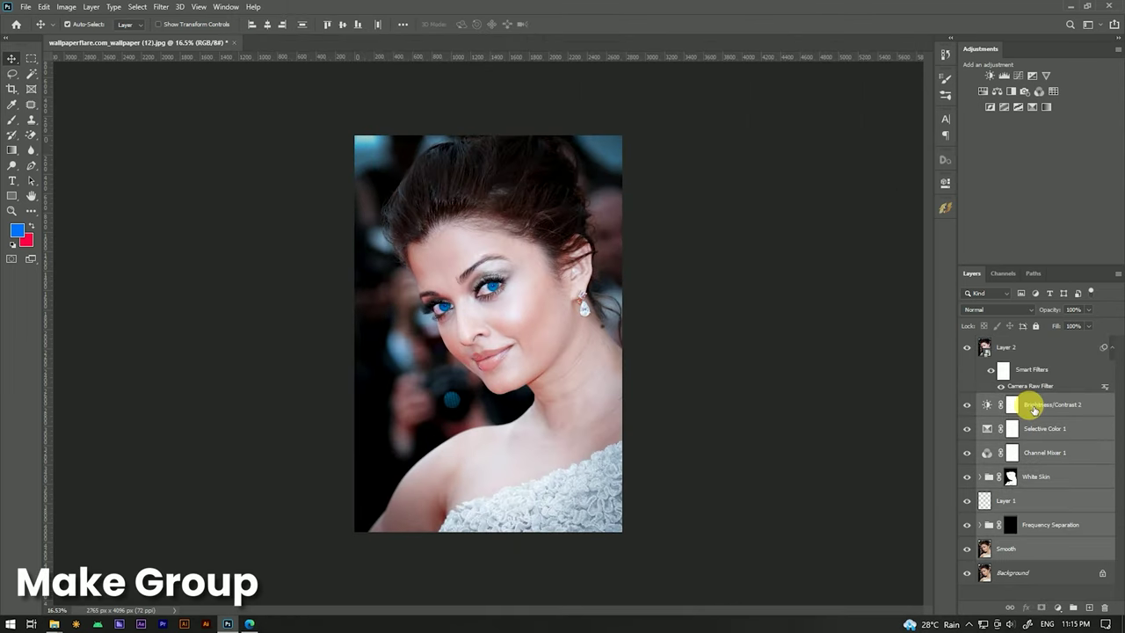
Group the layers from Layer 2 down to Smooth into Group 1.
left_click(1008, 349)
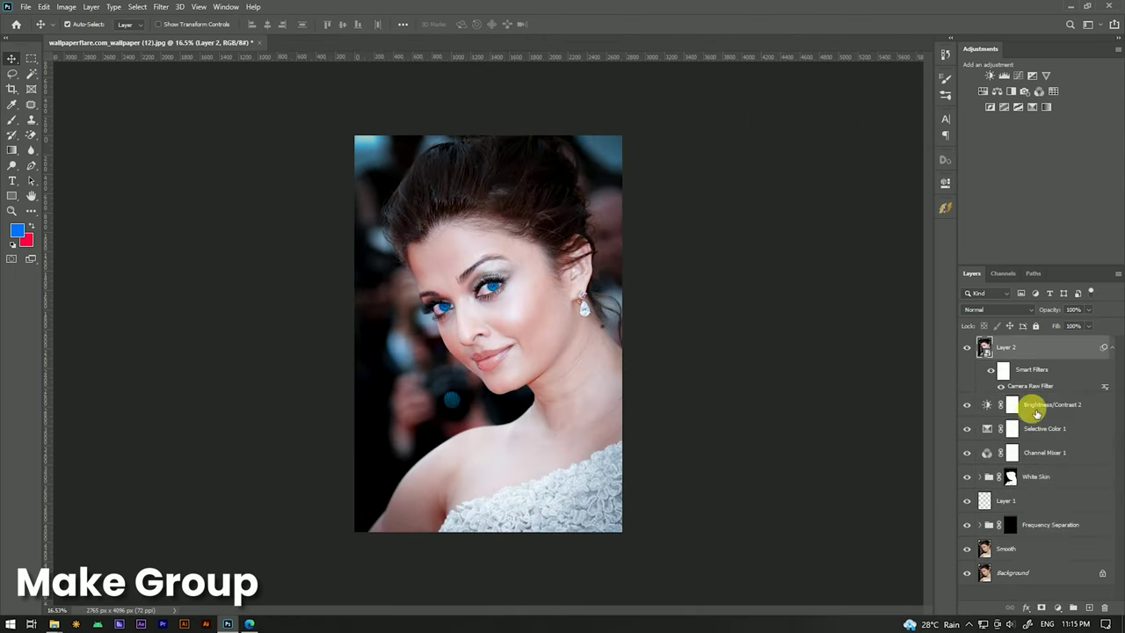
left_click(1047, 554, "shift")
right_click(1033, 459)
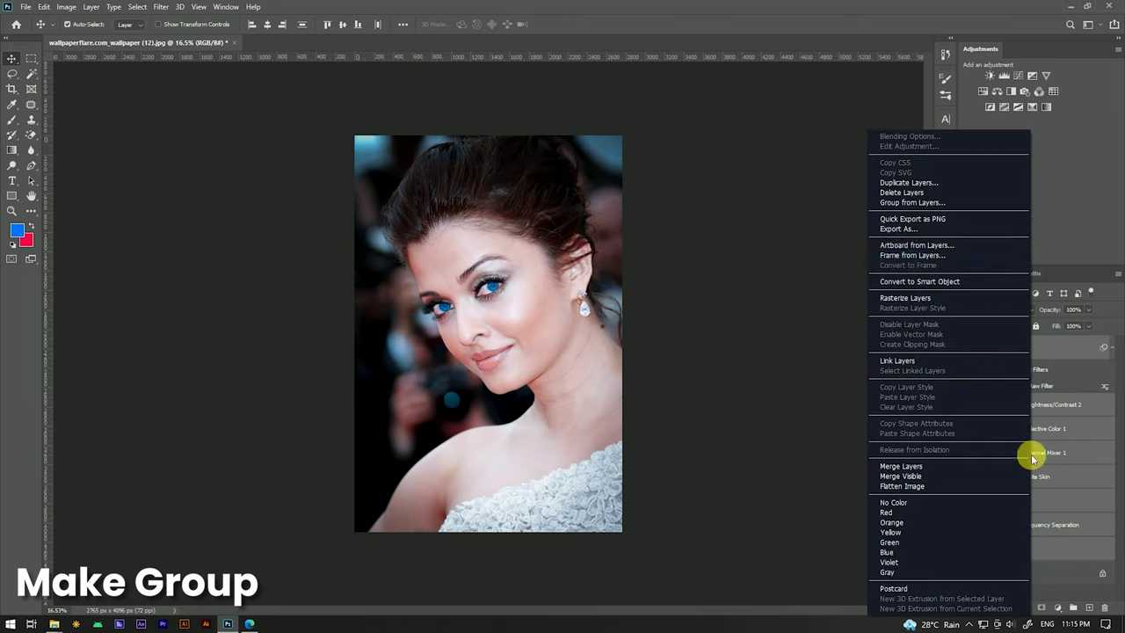
left_click(914, 202)
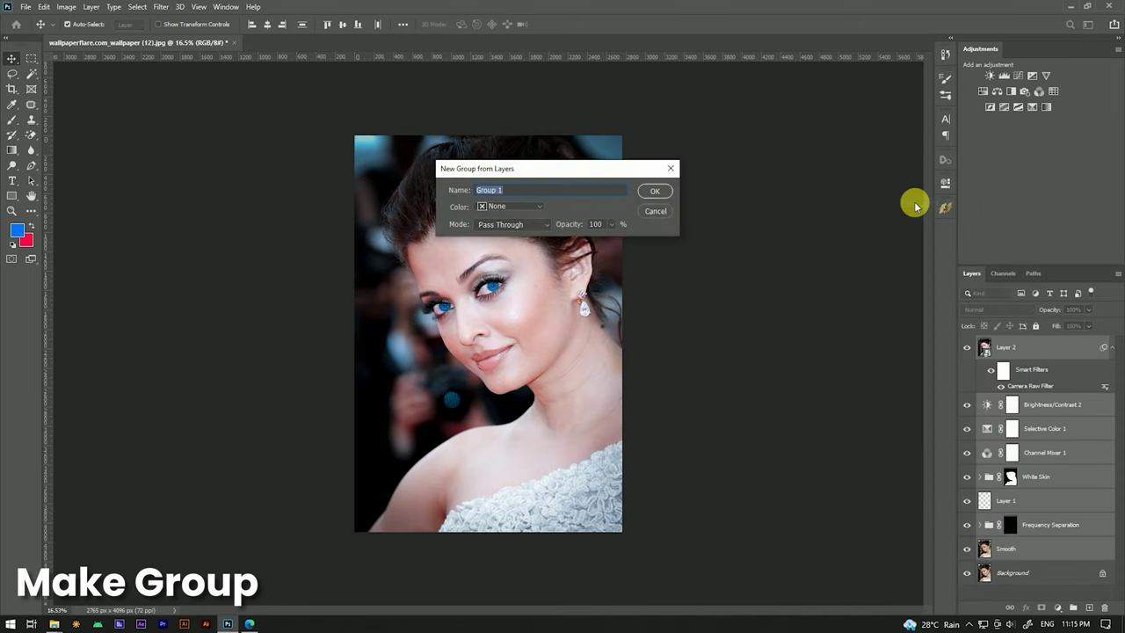
left_click(655, 190)
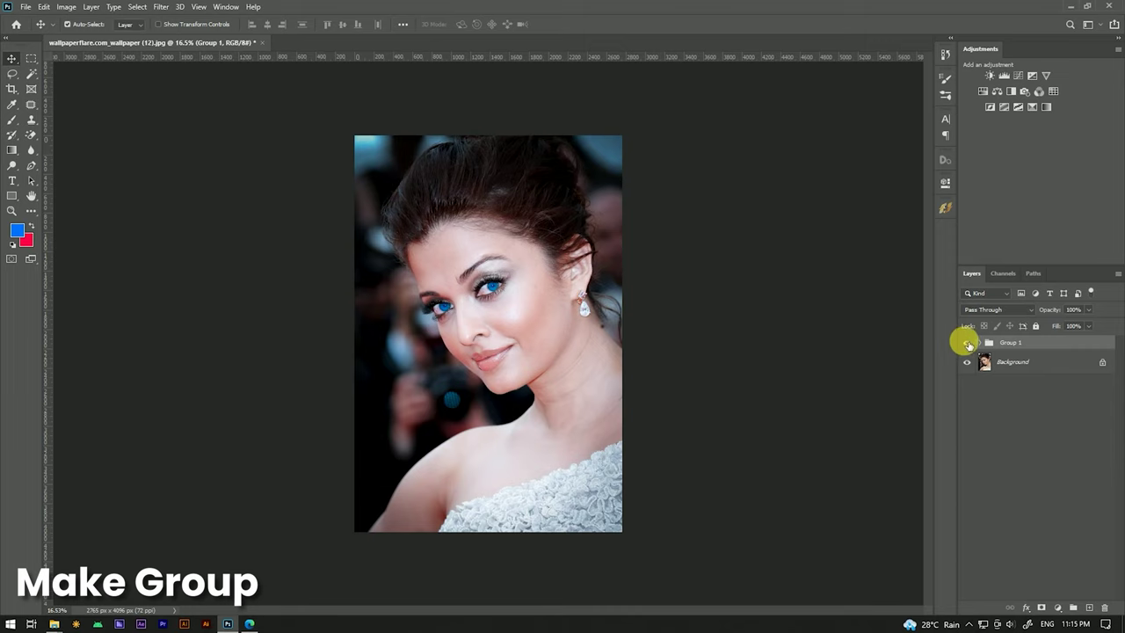
Toggle Group 1's visibility repeatedly to compare before and after, leaving it hidden.
left_click(969, 343)
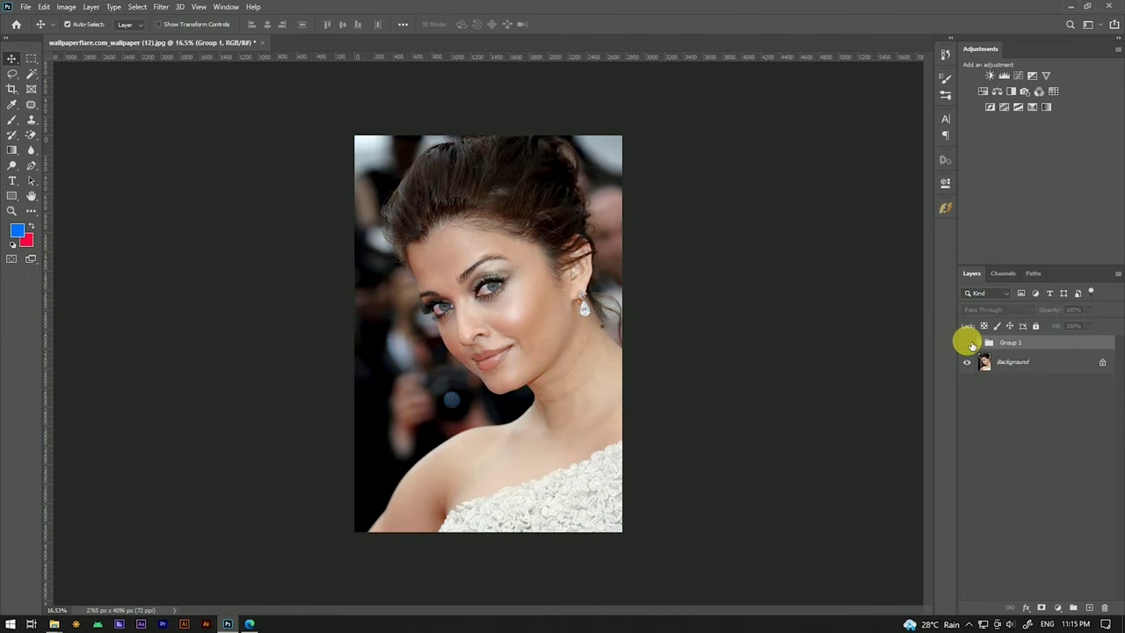
key("ctrl+plus")
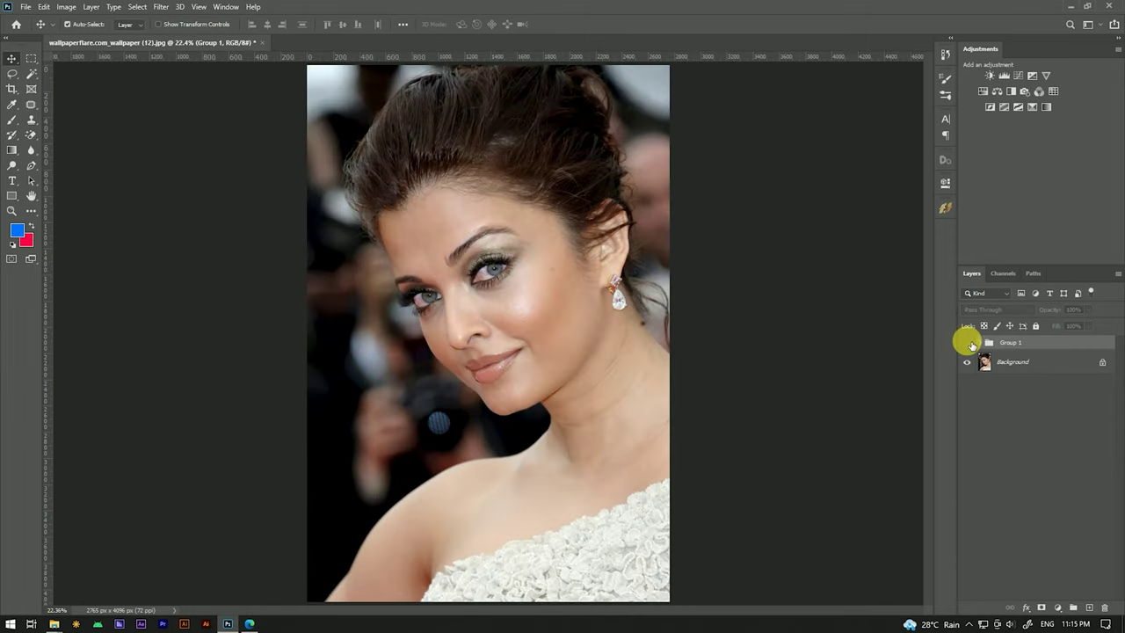
left_click(969, 342)
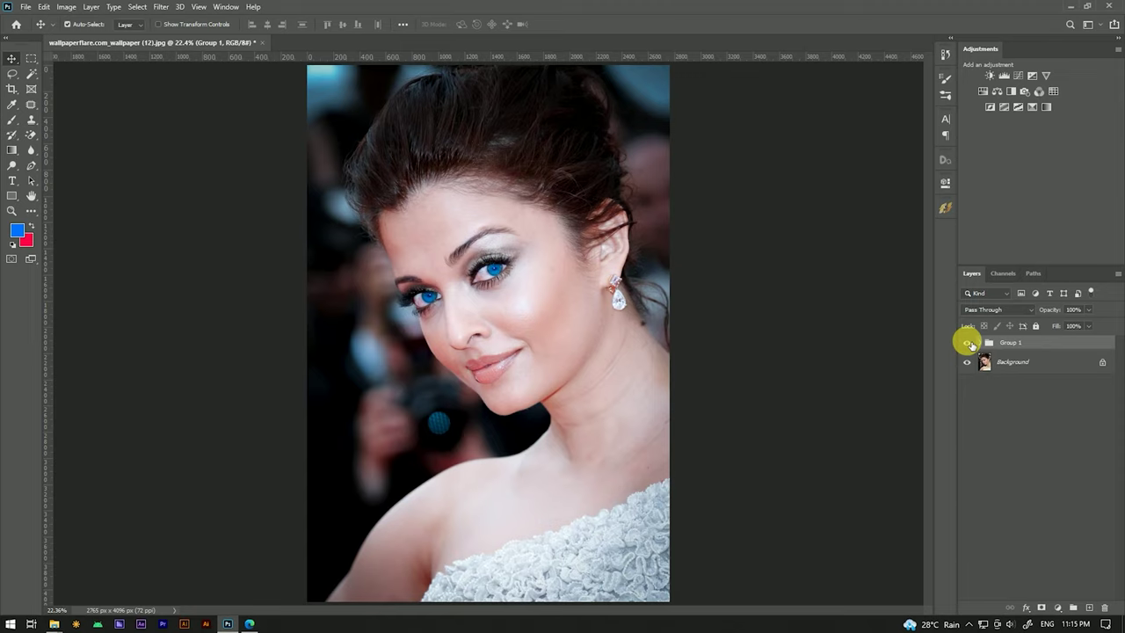
left_click(969, 343)
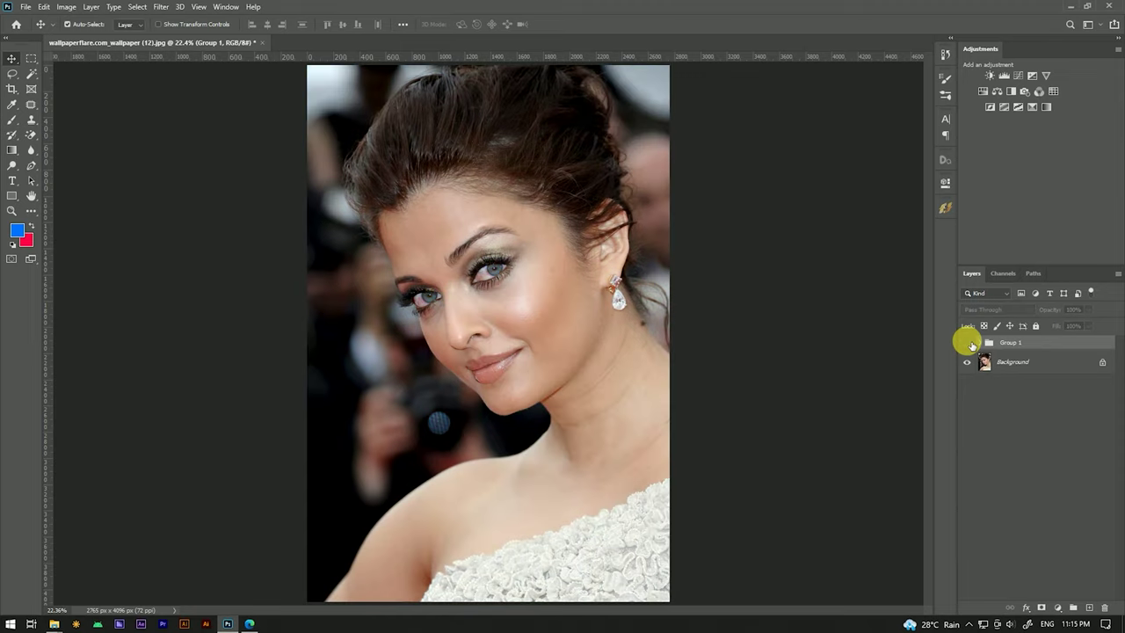
left_click(969, 343)
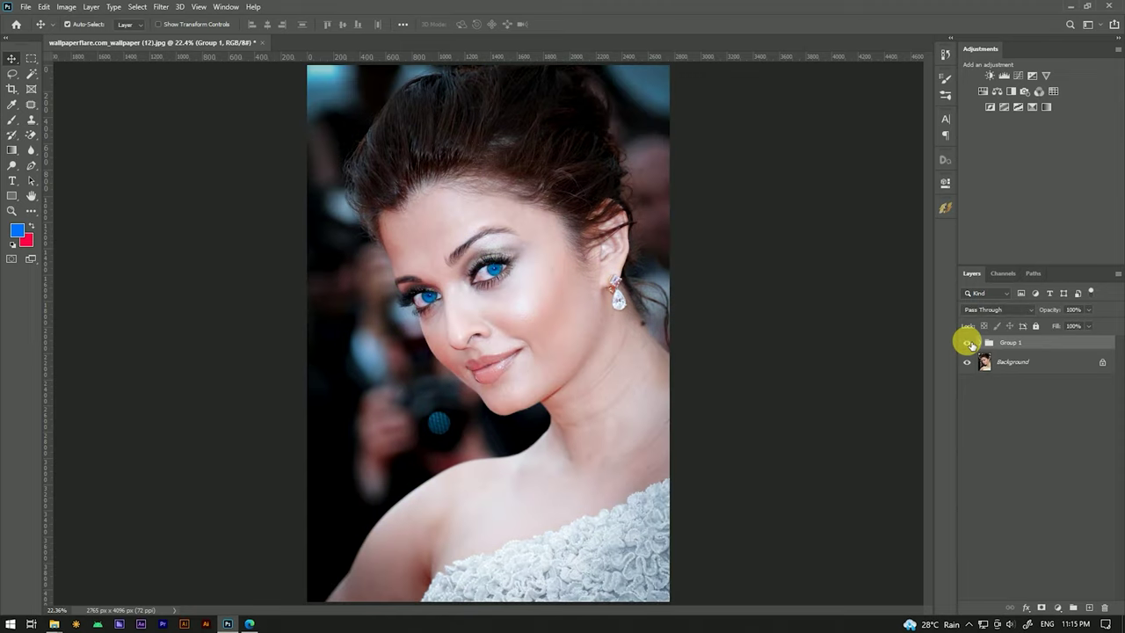
left_click(969, 342)
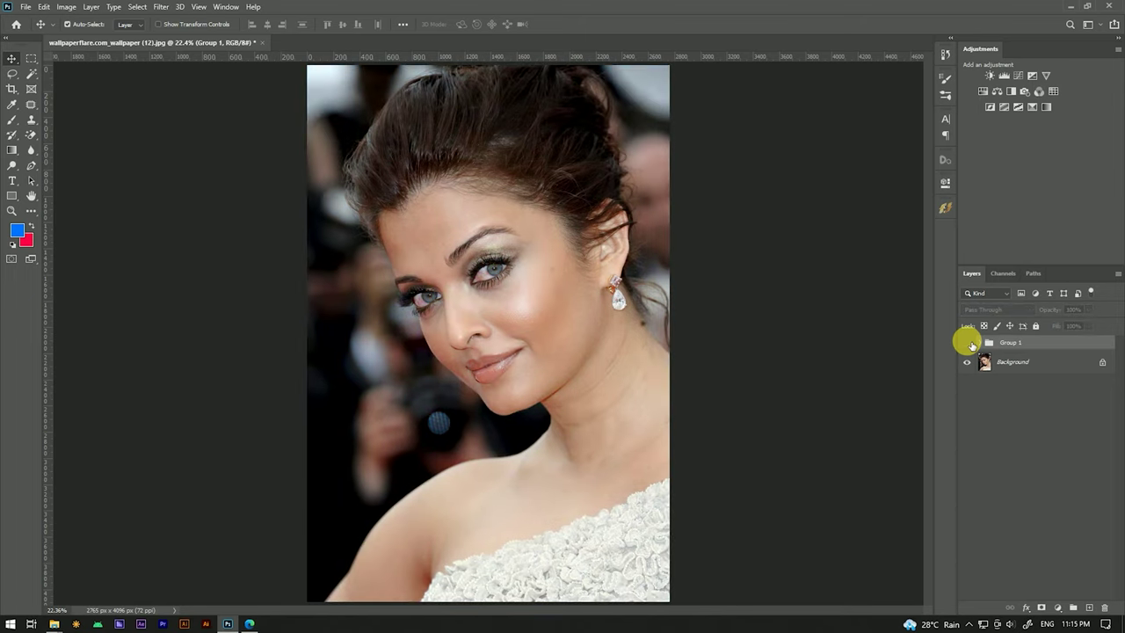
left_click(969, 343)
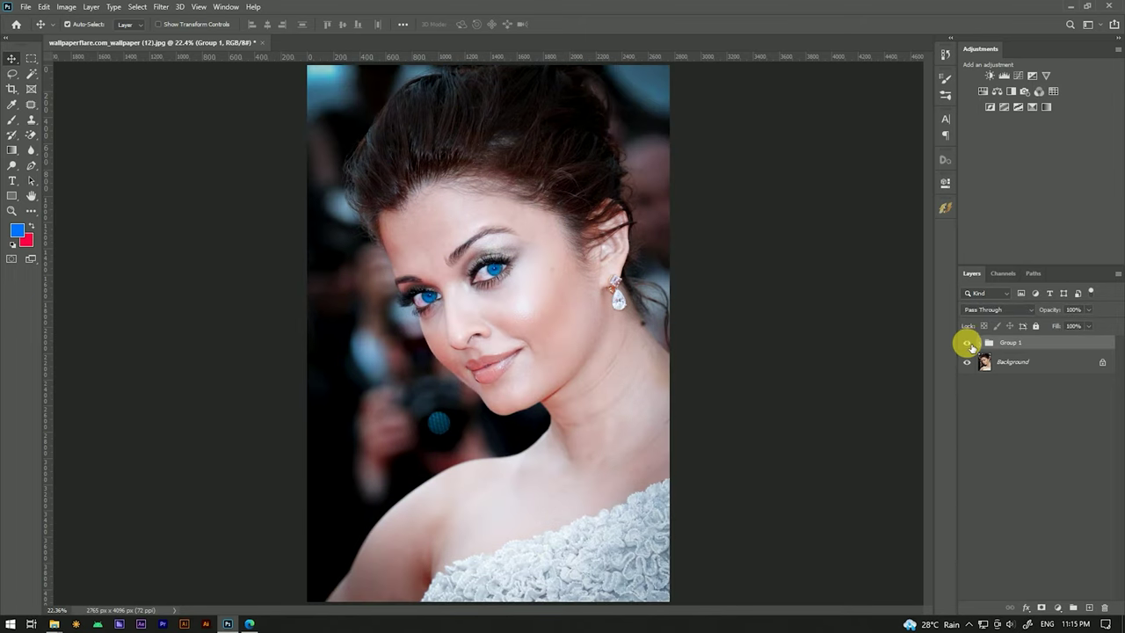
left_click(969, 343)
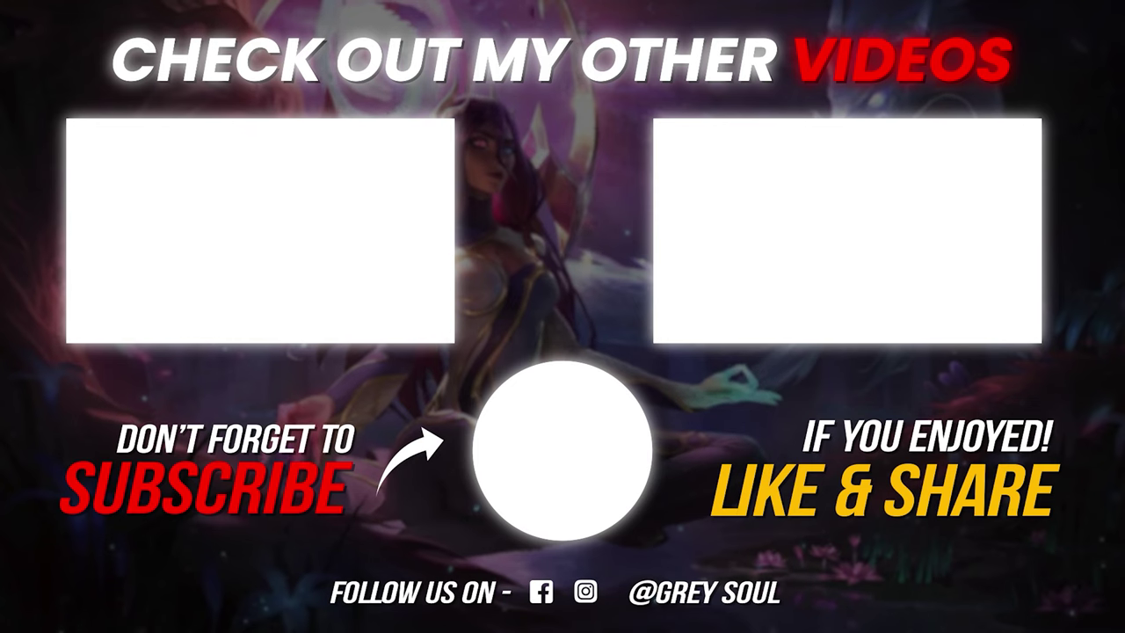